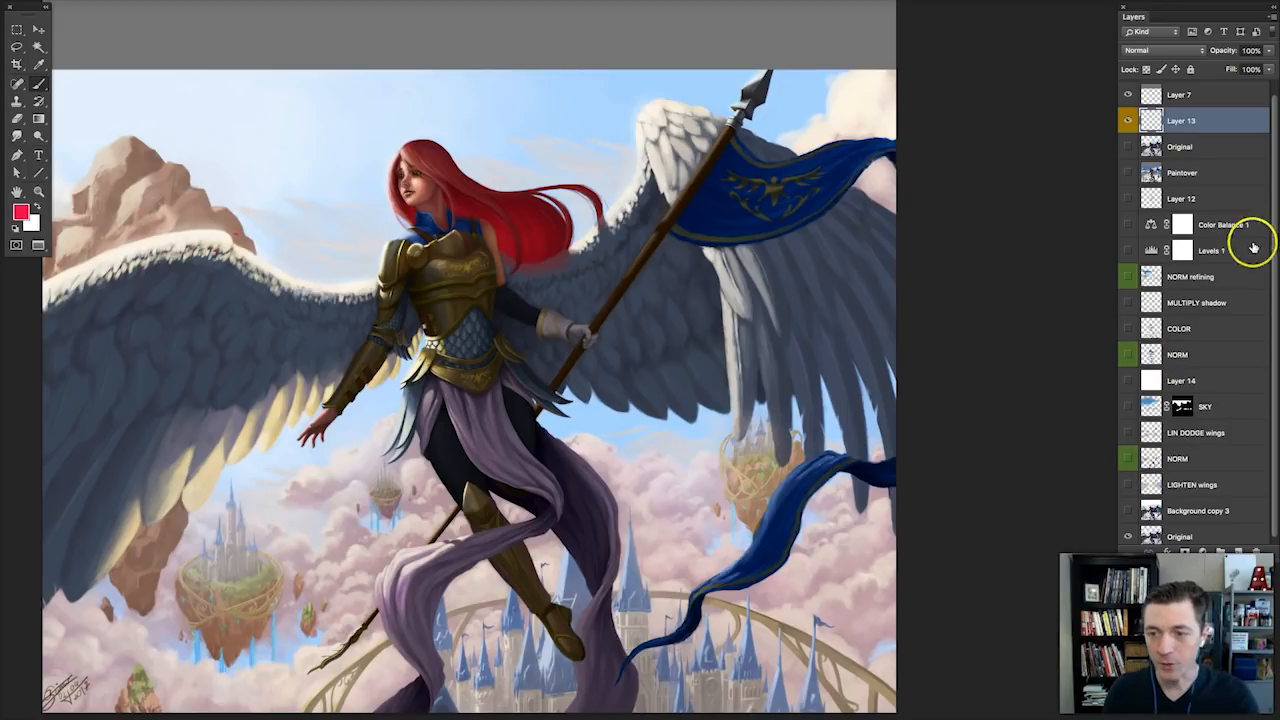
Toggle the Paintover layer's visibility to compare the repainted version with the original artwork.
scroll(1263, 170, up, 1)
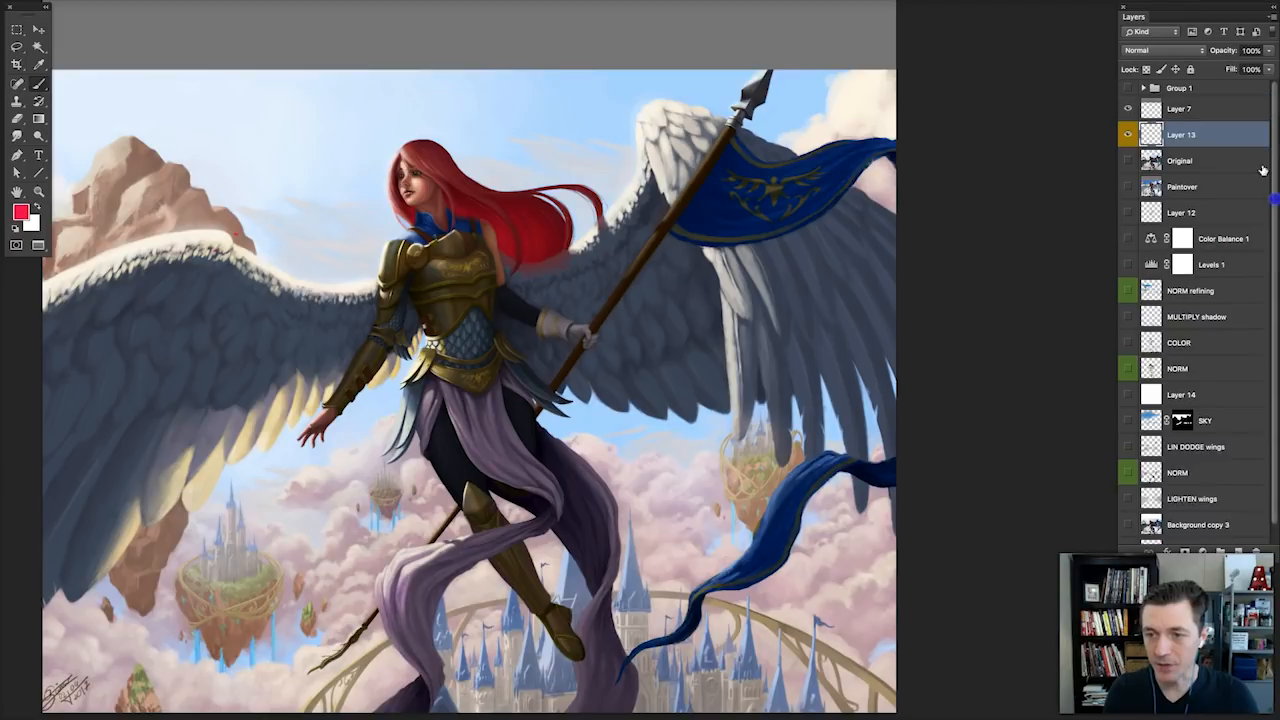
click(1128, 187)
click(1175, 188)
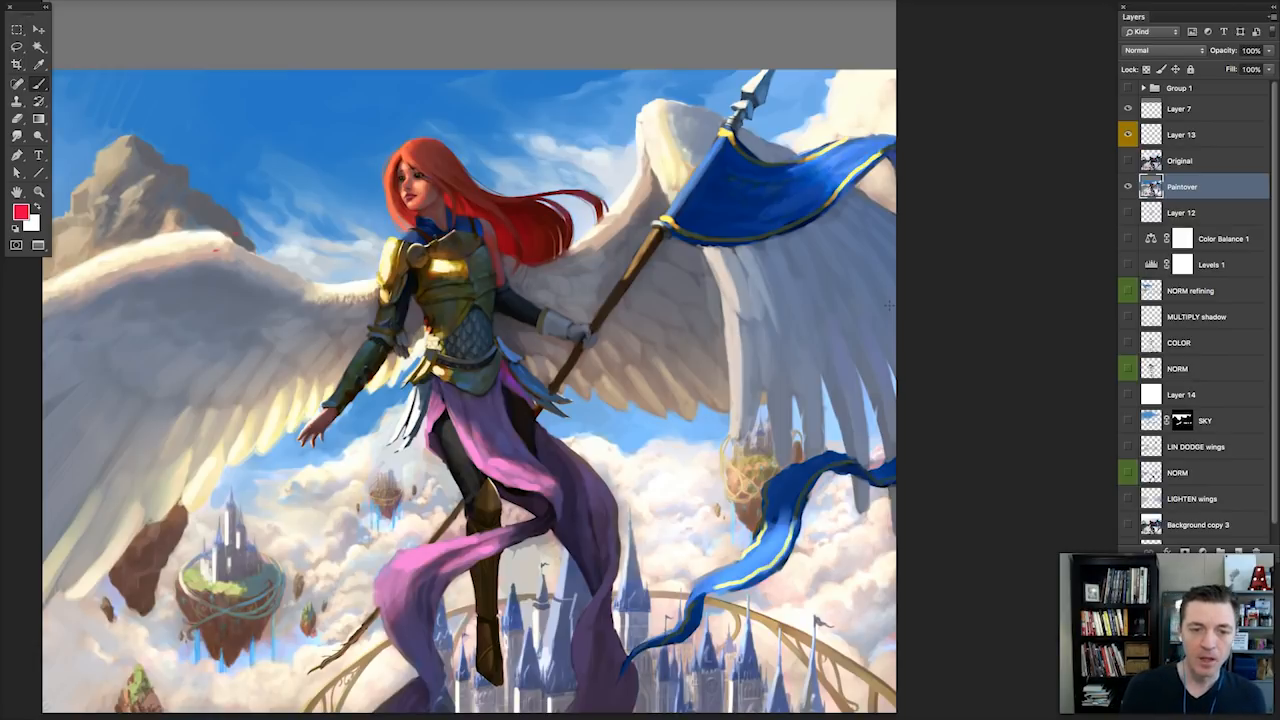
click(1128, 186)
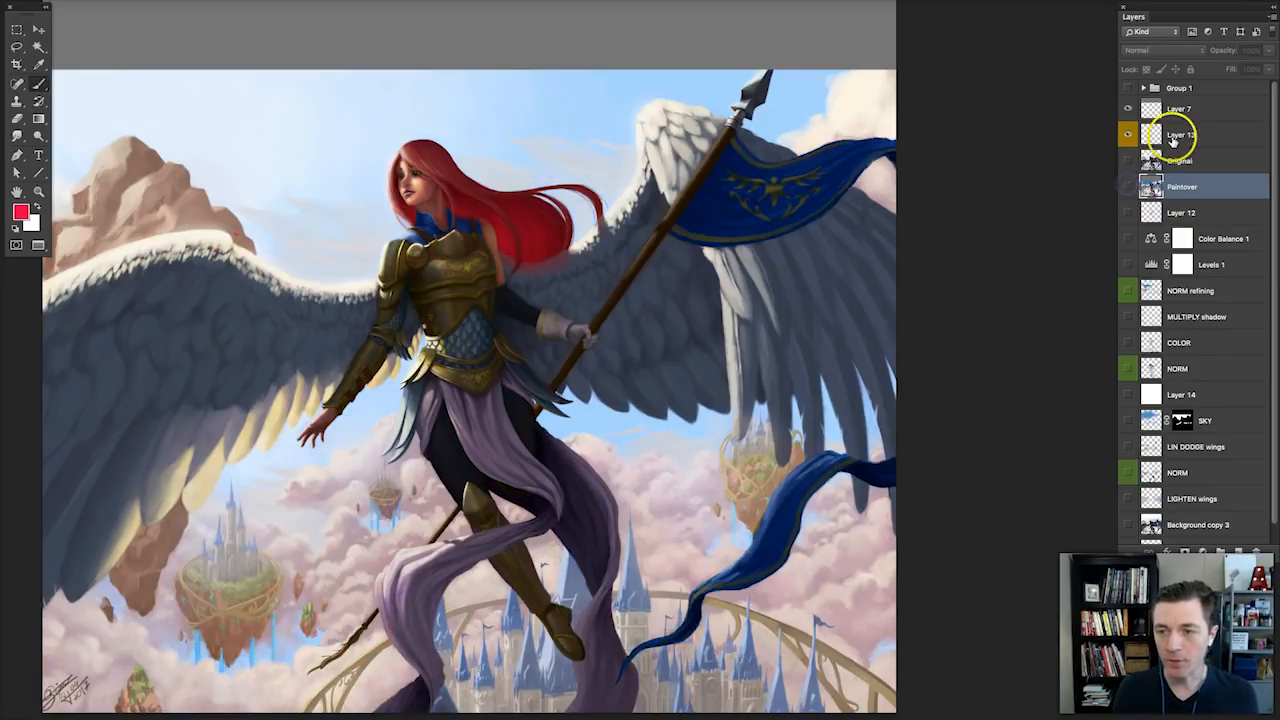
click(1179, 135)
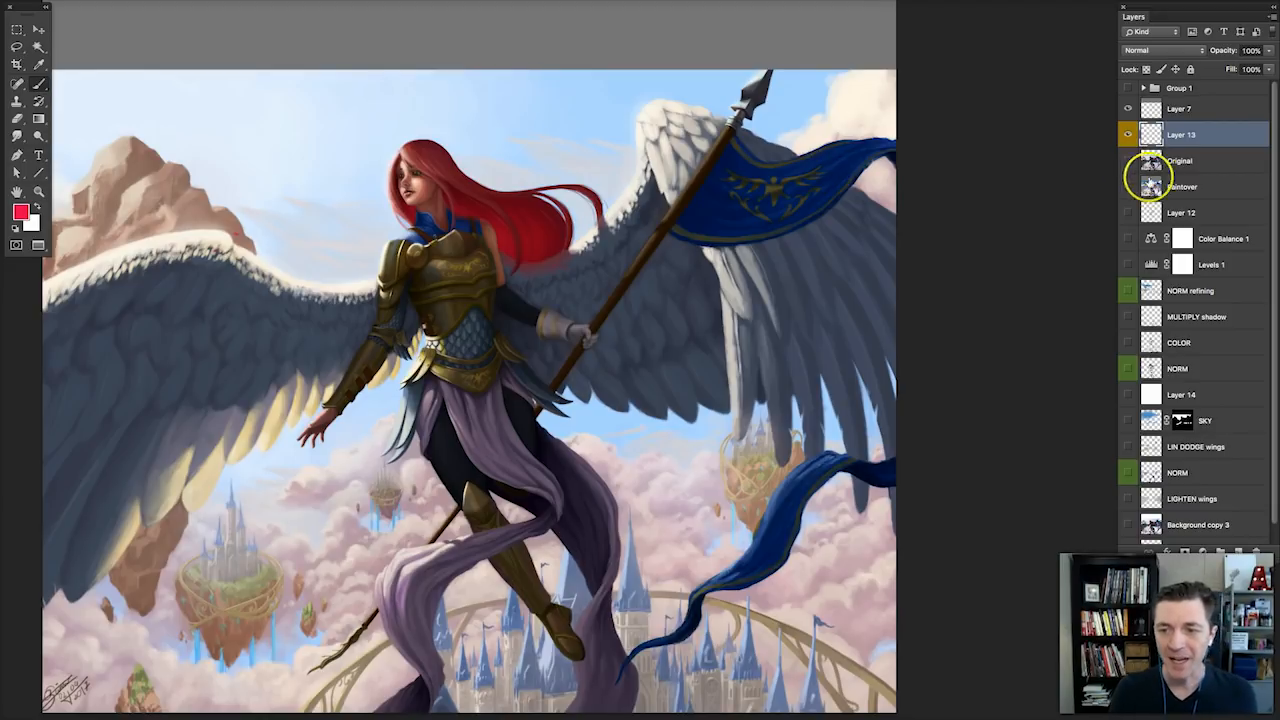
click(1128, 186)
click(1170, 187)
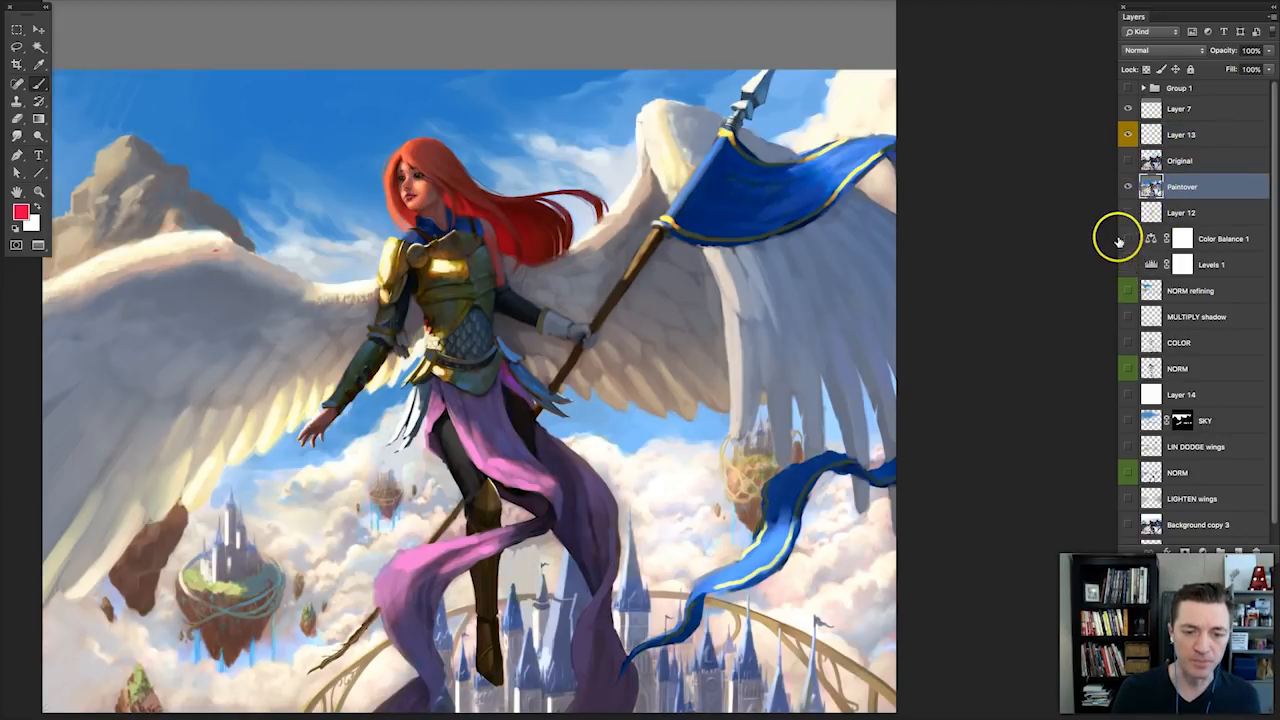
click(1128, 186)
Show the SKY layer and make it the active layer.
scroll(1190, 380, down, 1)
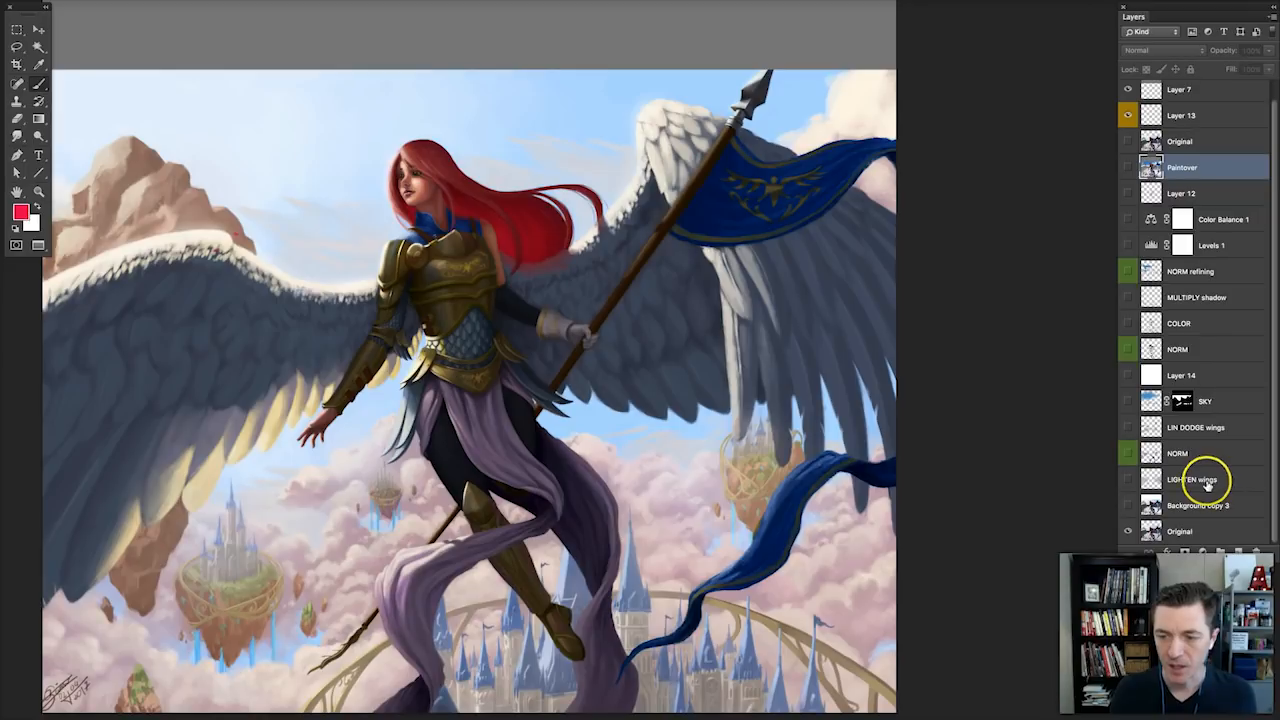
click(1127, 401)
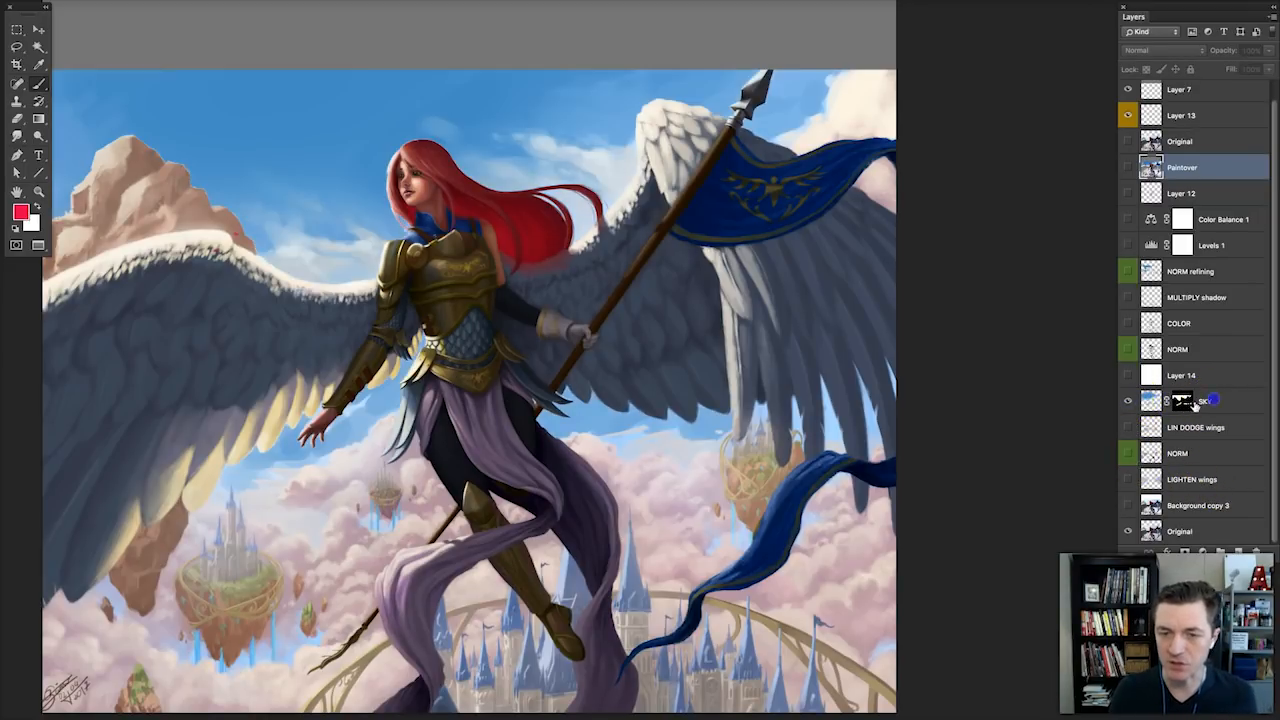
click(1200, 401)
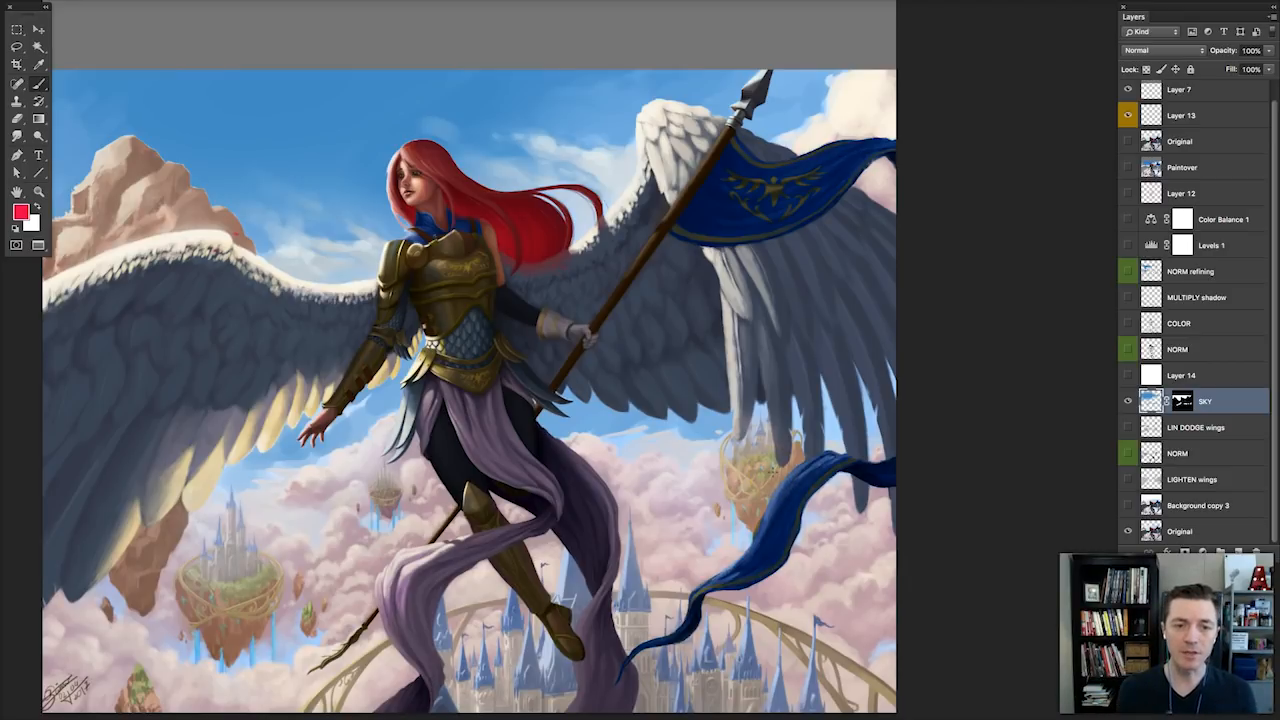
Mark the lit wing edges, the banner and its cast shadow with red outlines and arrows on Layer 13, and clear the marks.
ctrl+click(281, 364)
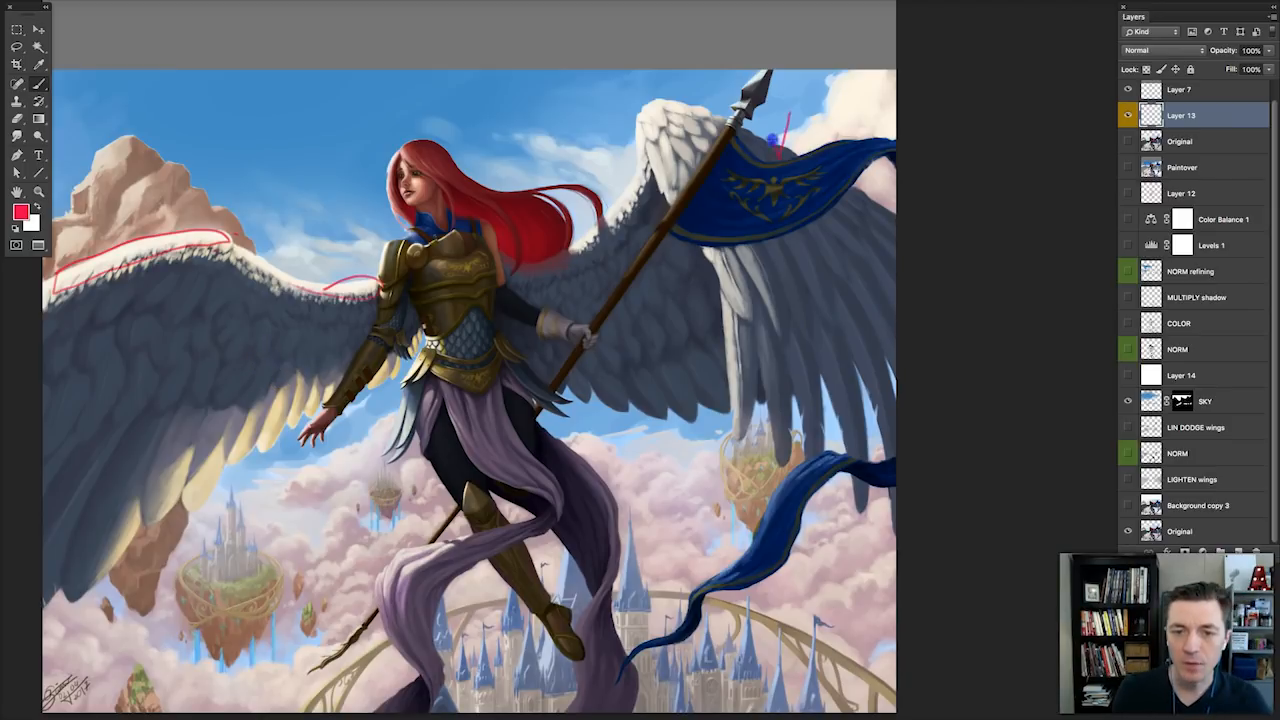
drag(772, 140, 780, 162)
drag(866, 182, 861, 218)
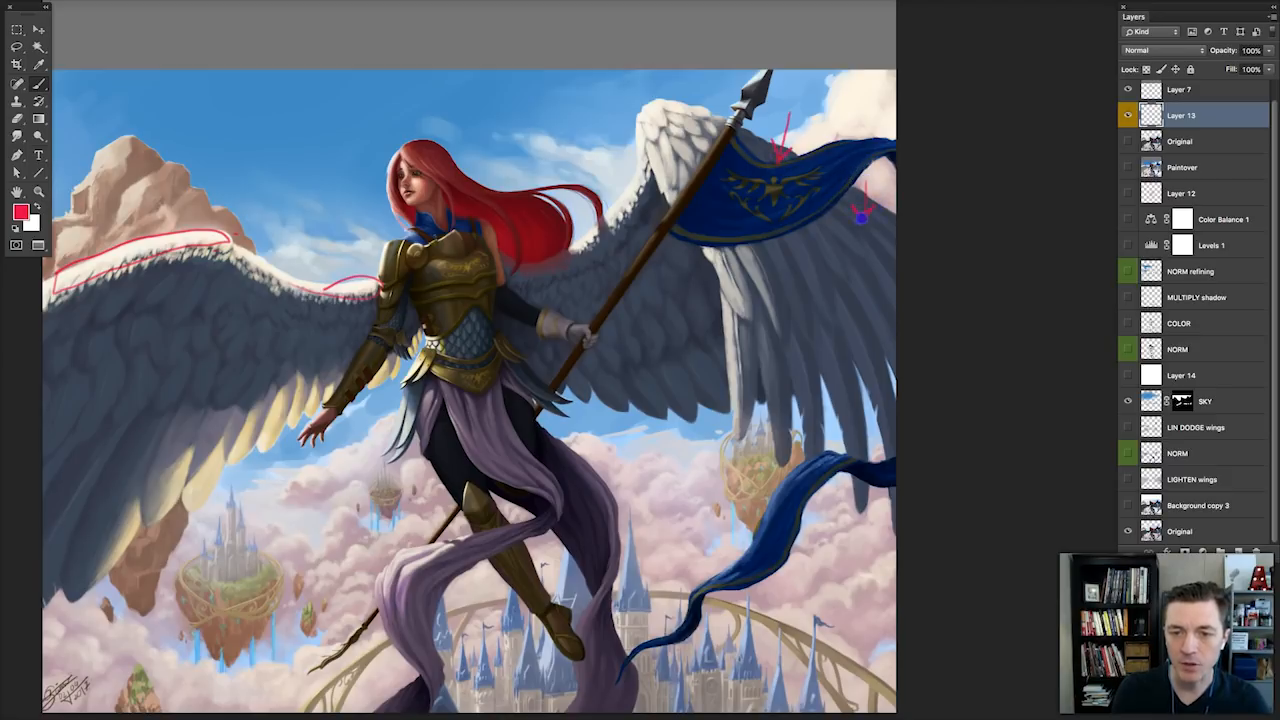
mouse_move(889, 271)
mouse_down()
mouse_move(866, 300)
mouse_move(880, 302)
mouse_up()
drag(788, 284, 797, 256)
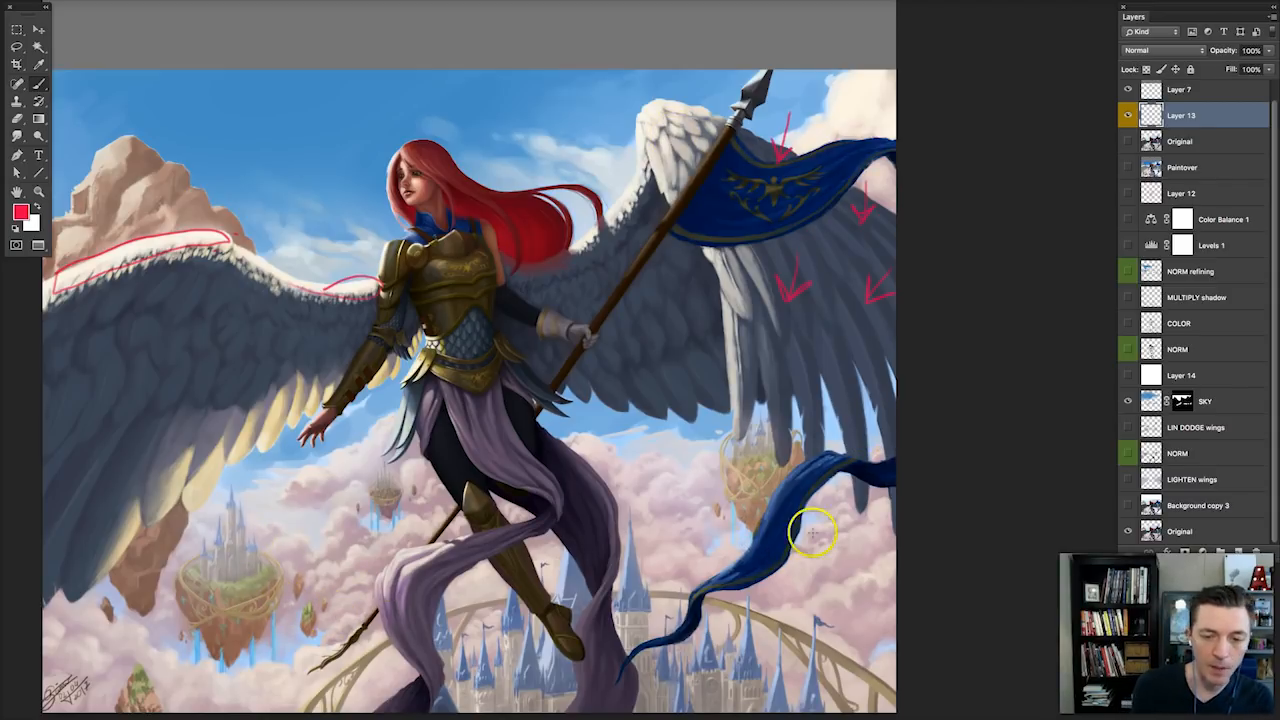
key(Delete)
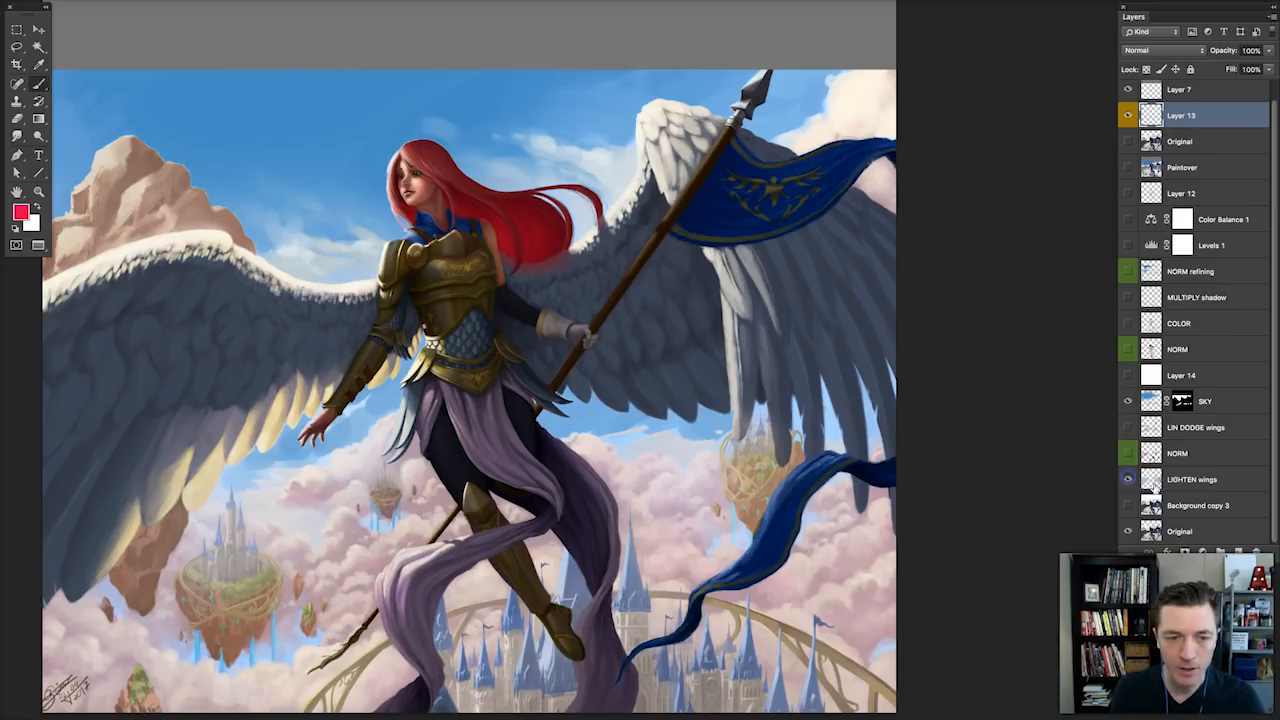
Show the LIGHTEN wings layer and the NORM layer directly above it.
click(1128, 479)
click(1192, 481)
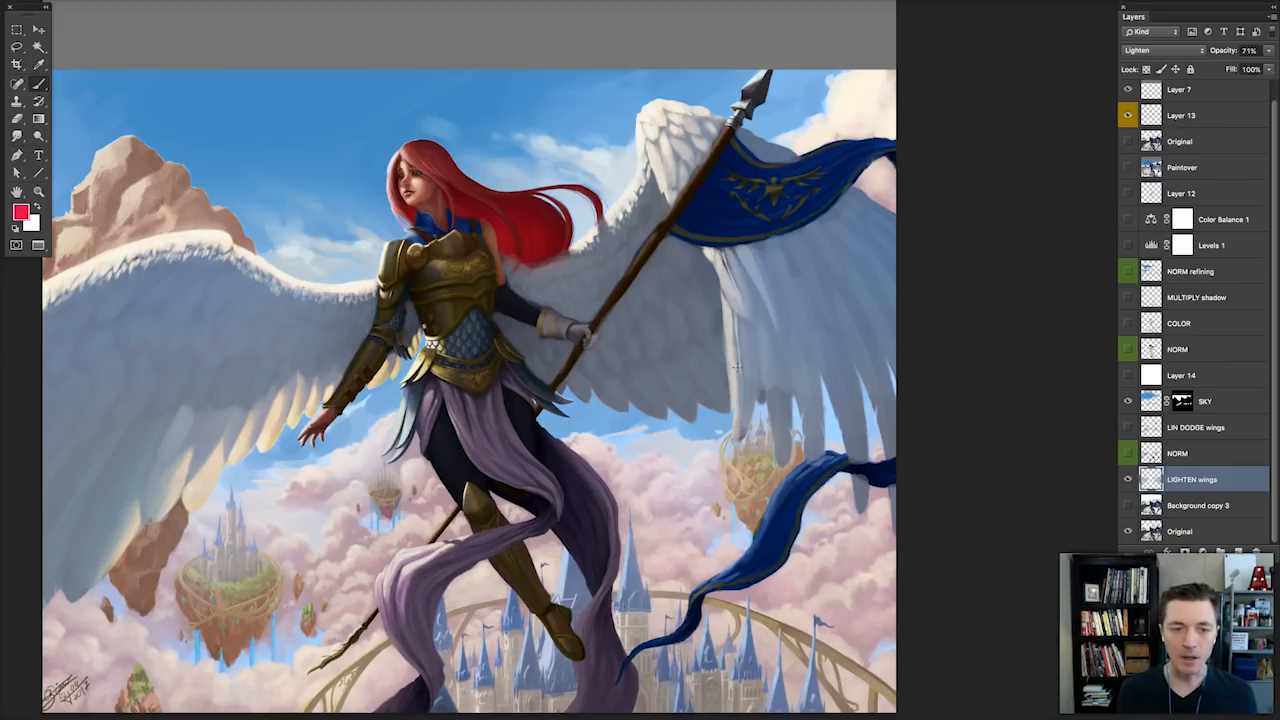
click(1124, 453)
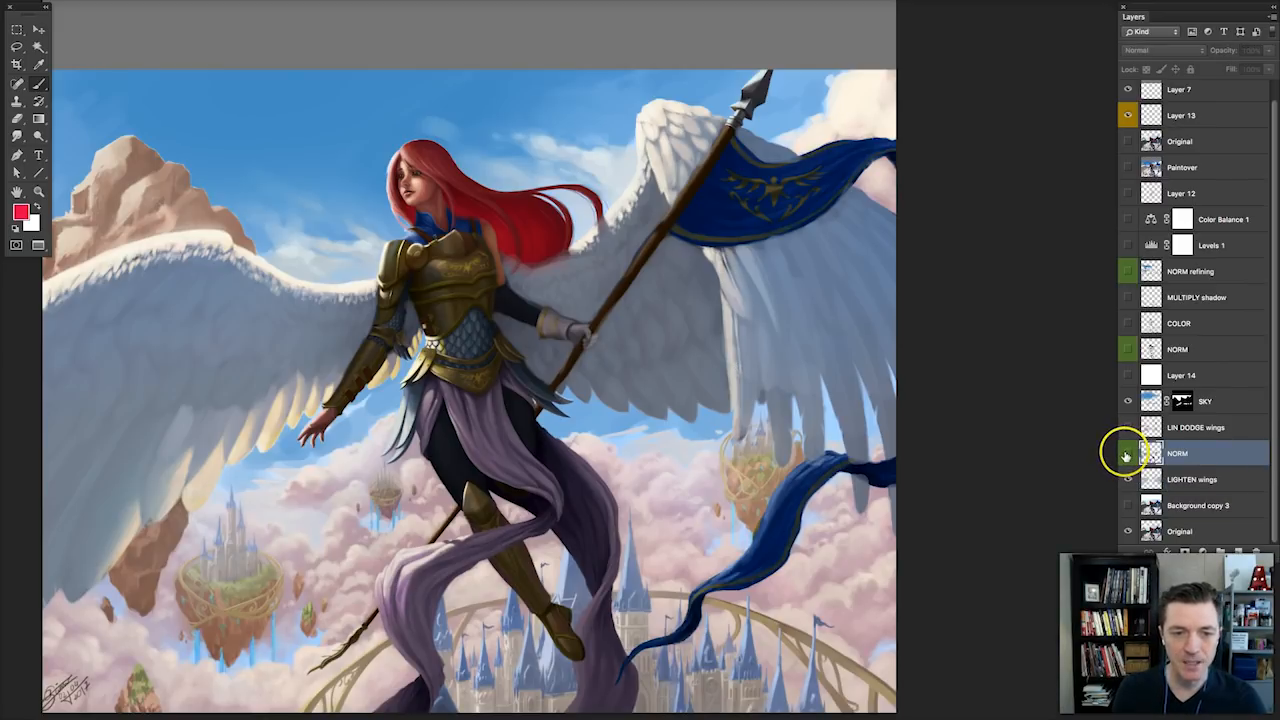
click(1126, 454)
click(1126, 454)
click(1126, 454)
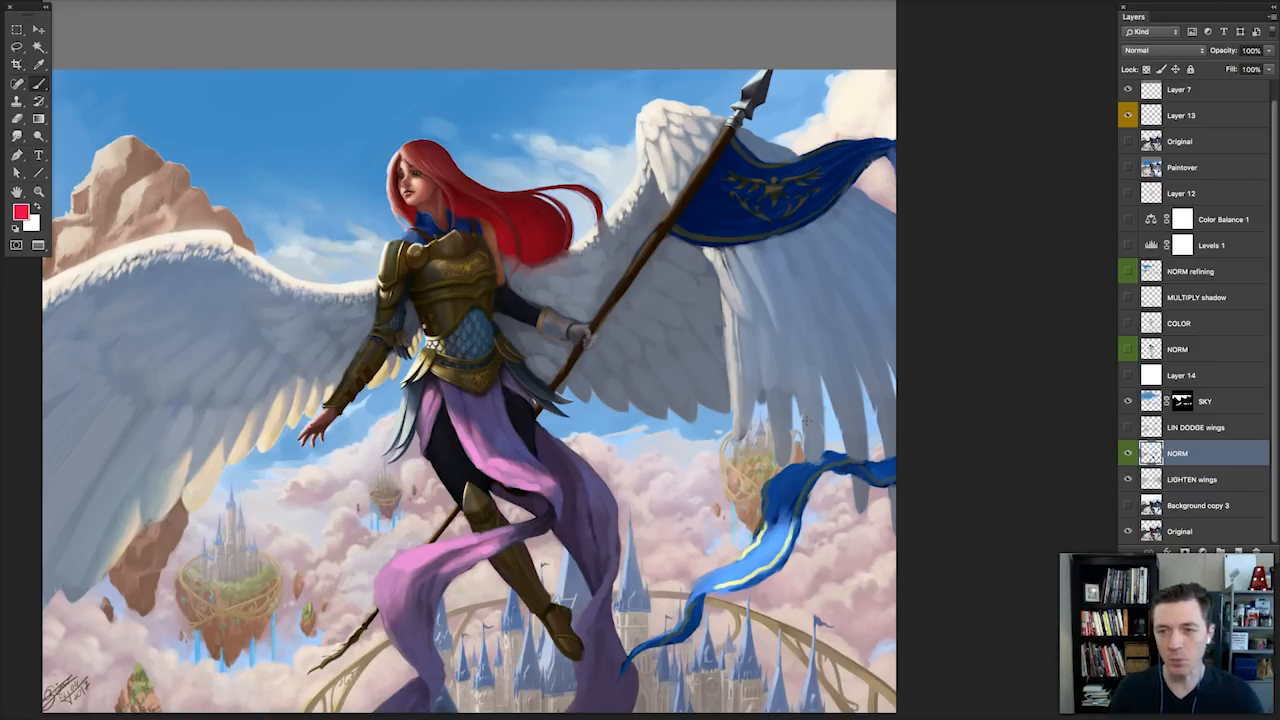
Make Layer 13 active and hide the lower NORM and LIGHTEN wings layers.
click(1222, 115)
click(1172, 350)
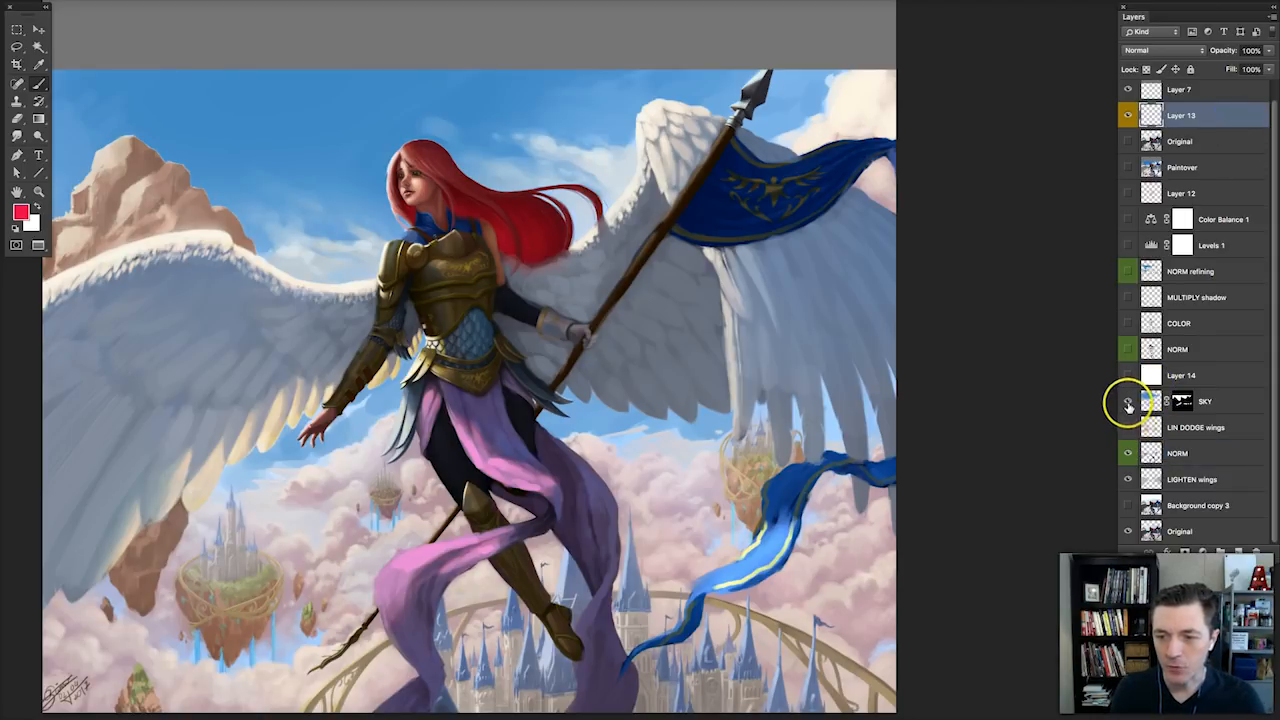
click(1126, 454)
click(1126, 454)
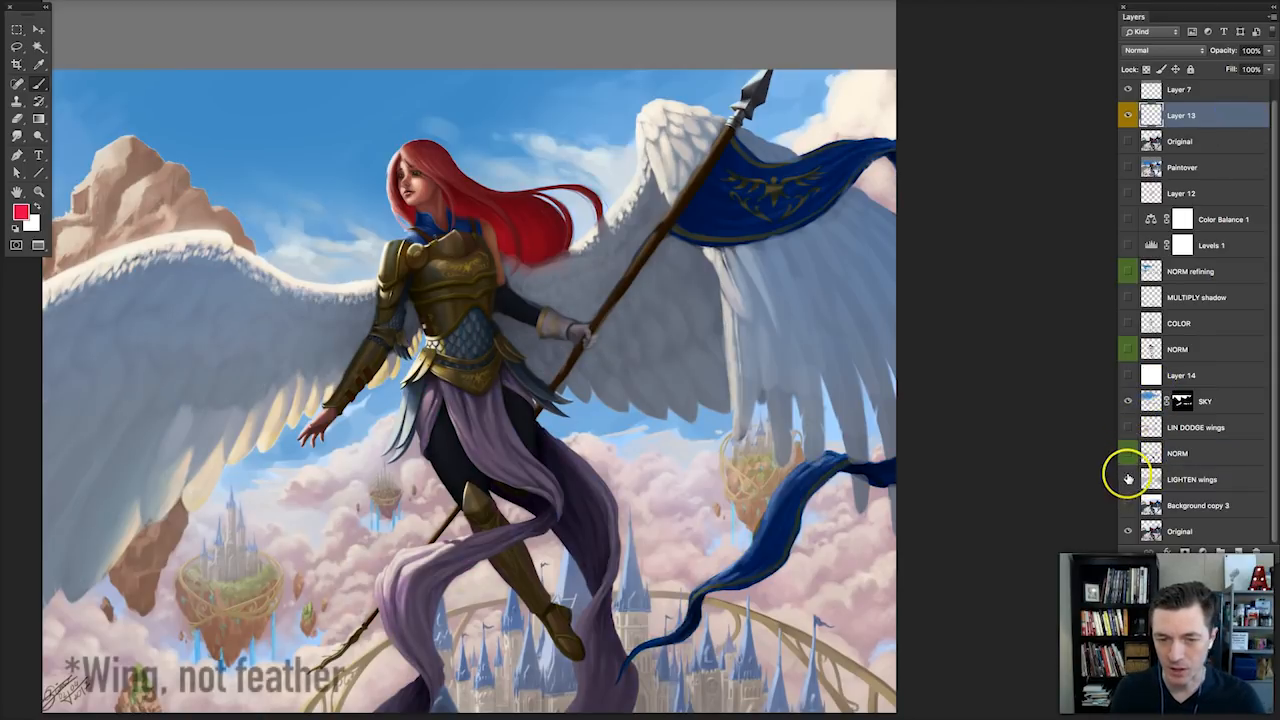
click(1127, 479)
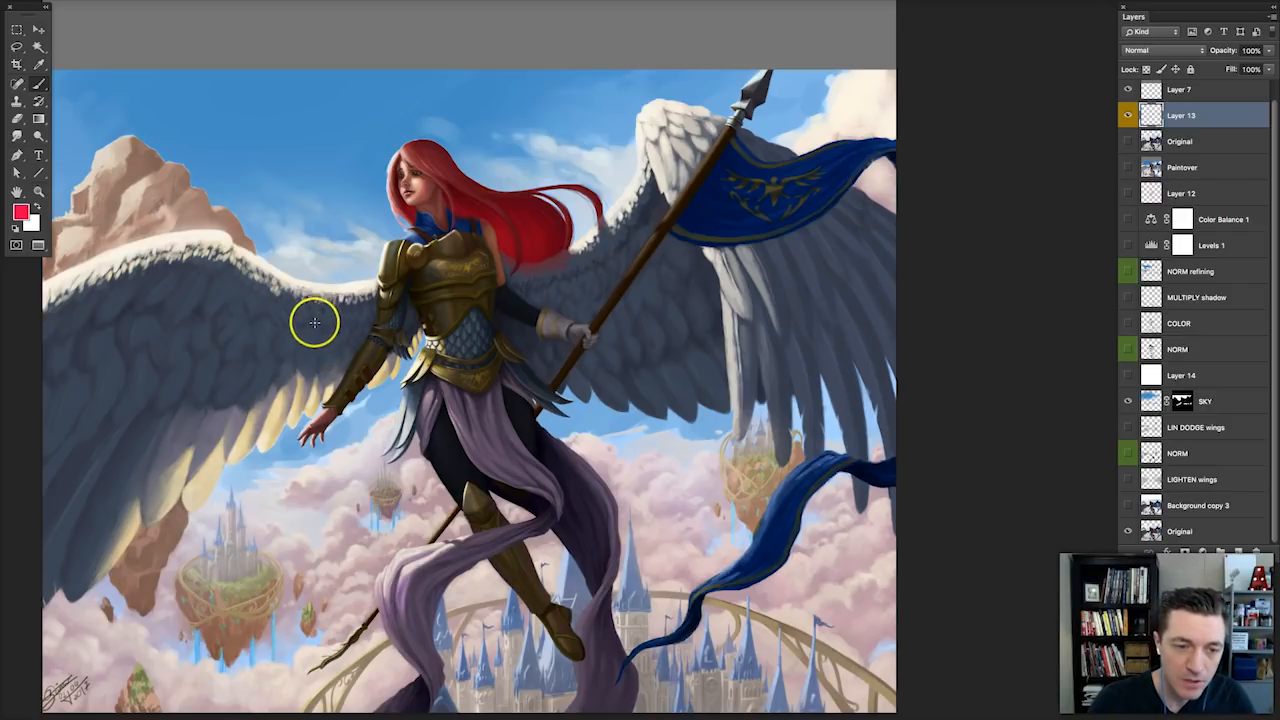
Sketch red curved guides across both wings and the torso, with long strokes following the feathers of the outstretched wing.
mouse_move(305, 307)
mouse_down()
mouse_move(336, 343)
mouse_move(412, 372)
mouse_move(308, 318)
mouse_move(357, 328)
mouse_move(401, 366)
mouse_move(420, 355)
mouse_up()
mouse_move(562, 258)
mouse_down()
mouse_move(558, 313)
mouse_move(498, 376)
mouse_up()
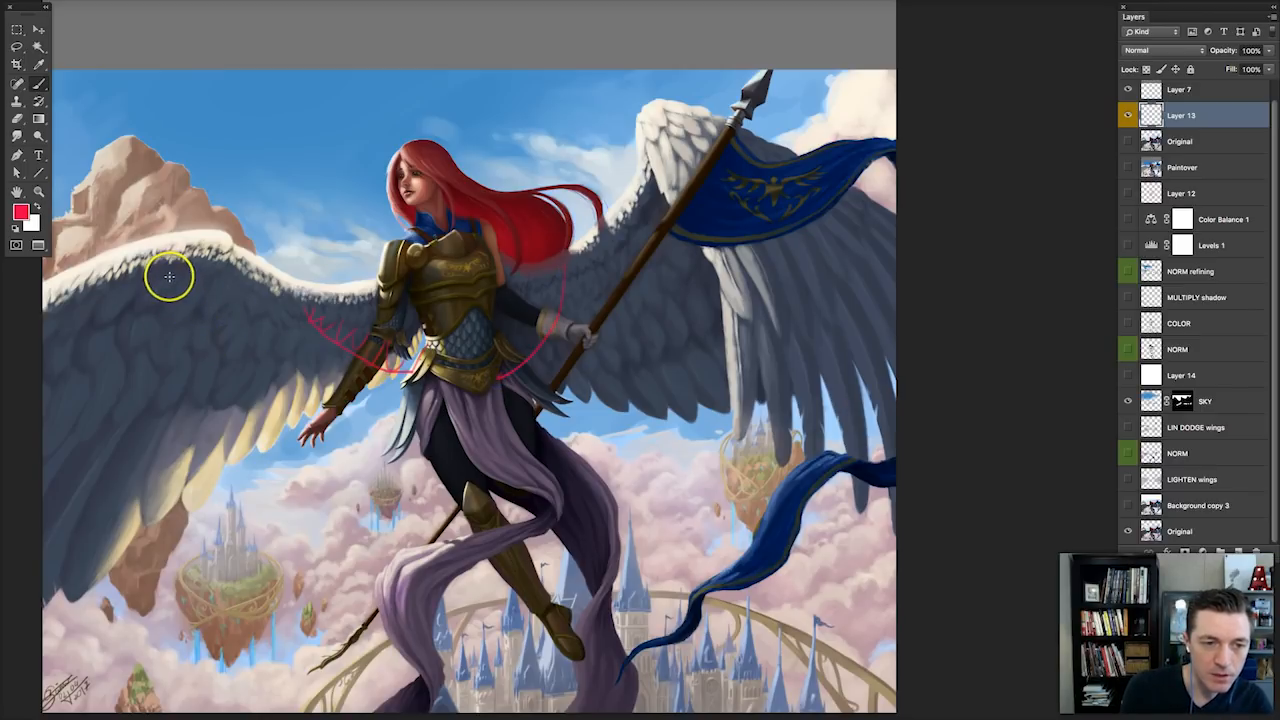
mouse_move(170, 285)
mouse_down()
mouse_move(246, 366)
mouse_move(332, 369)
mouse_move(363, 353)
mouse_up()
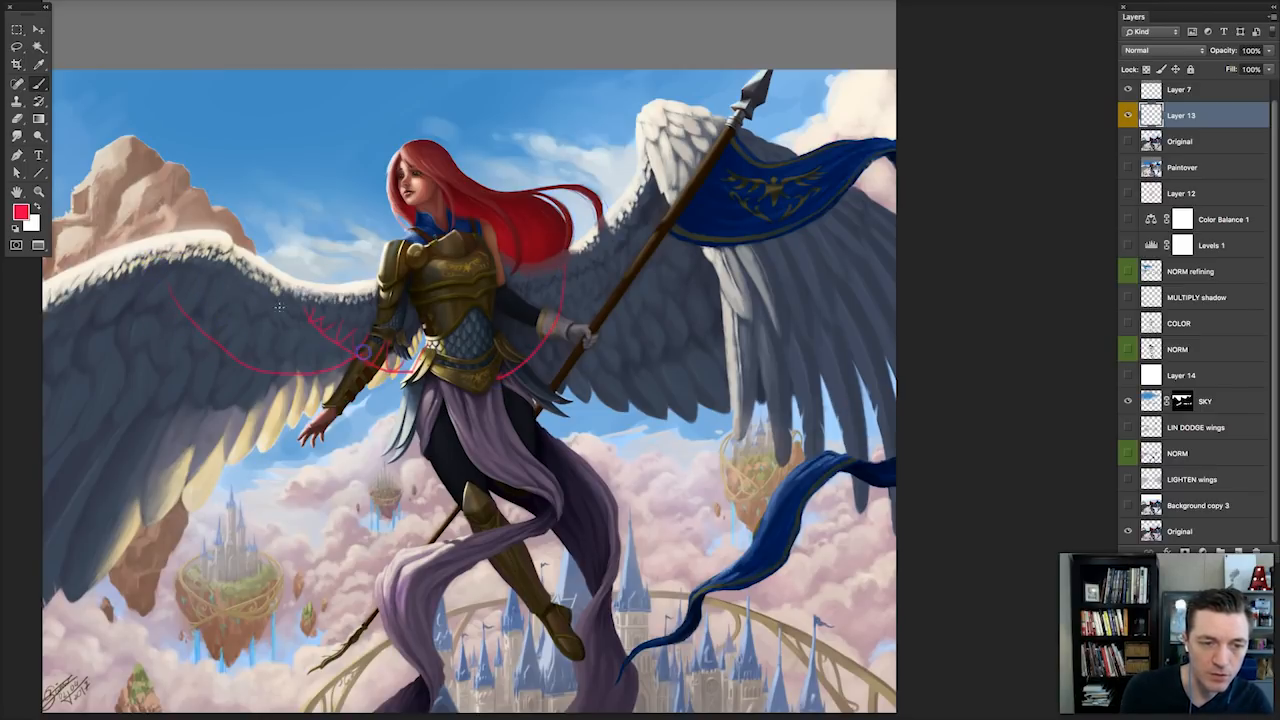
mouse_move(187, 309)
mouse_down()
mouse_move(276, 346)
mouse_move(275, 392)
mouse_move(229, 462)
mouse_up()
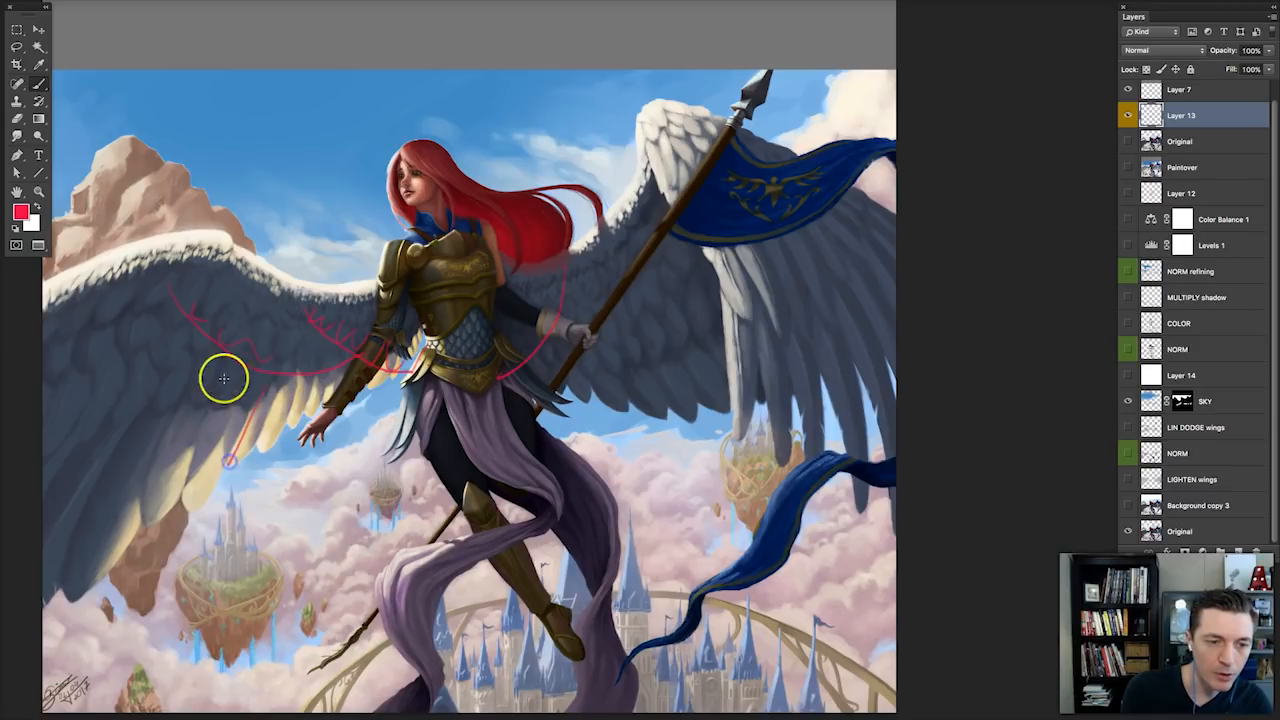
drag(224, 378, 147, 511)
drag(191, 346, 44, 521)
drag(137, 330, 29, 421)
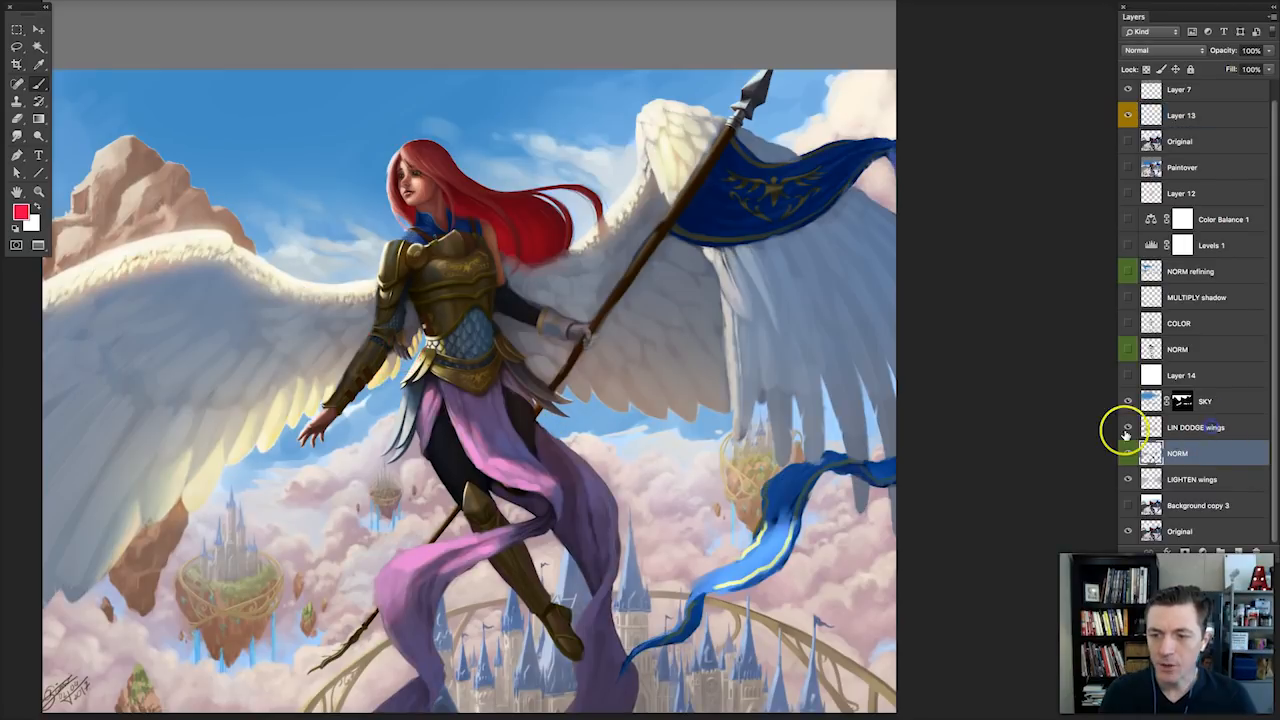
Toggle the LIN DODGE wings layer and the NORM layer below it to compare their effects on the wings and fabric.
click(1127, 430)
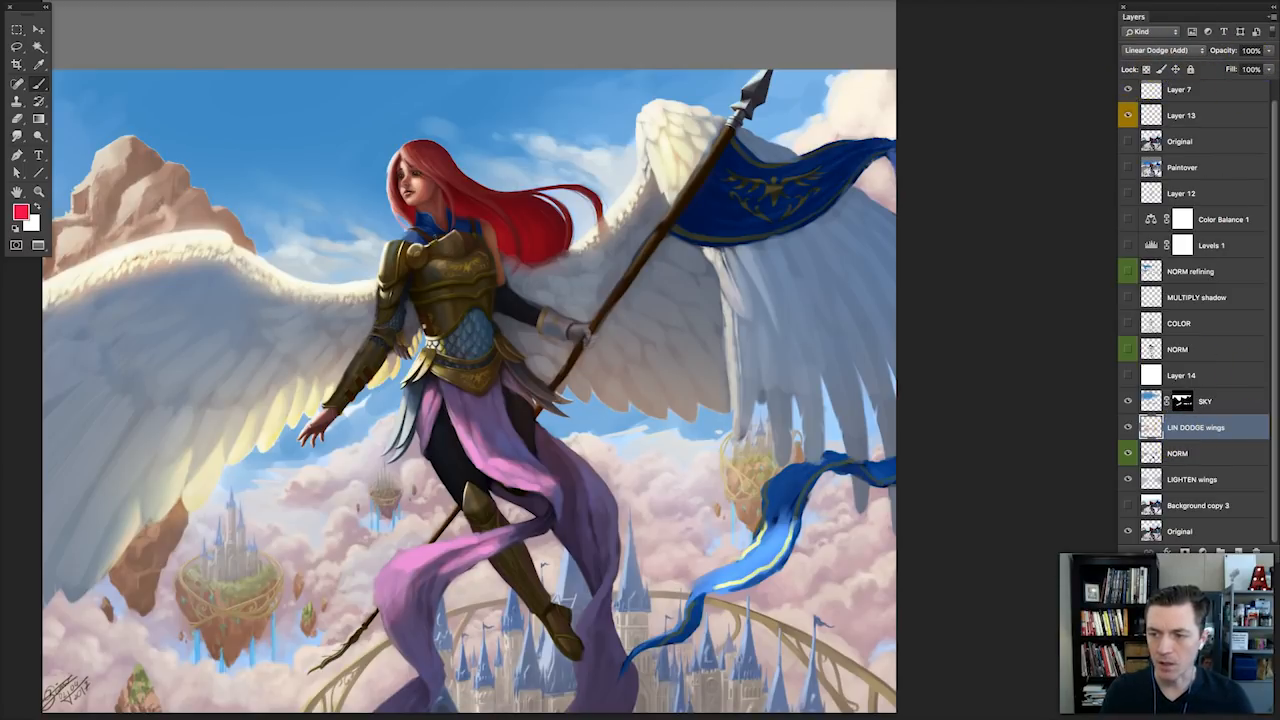
mouse_move(1275, 298)
mouse_down()
mouse_move(976, 281)
mouse_move(1275, 298)
mouse_up()
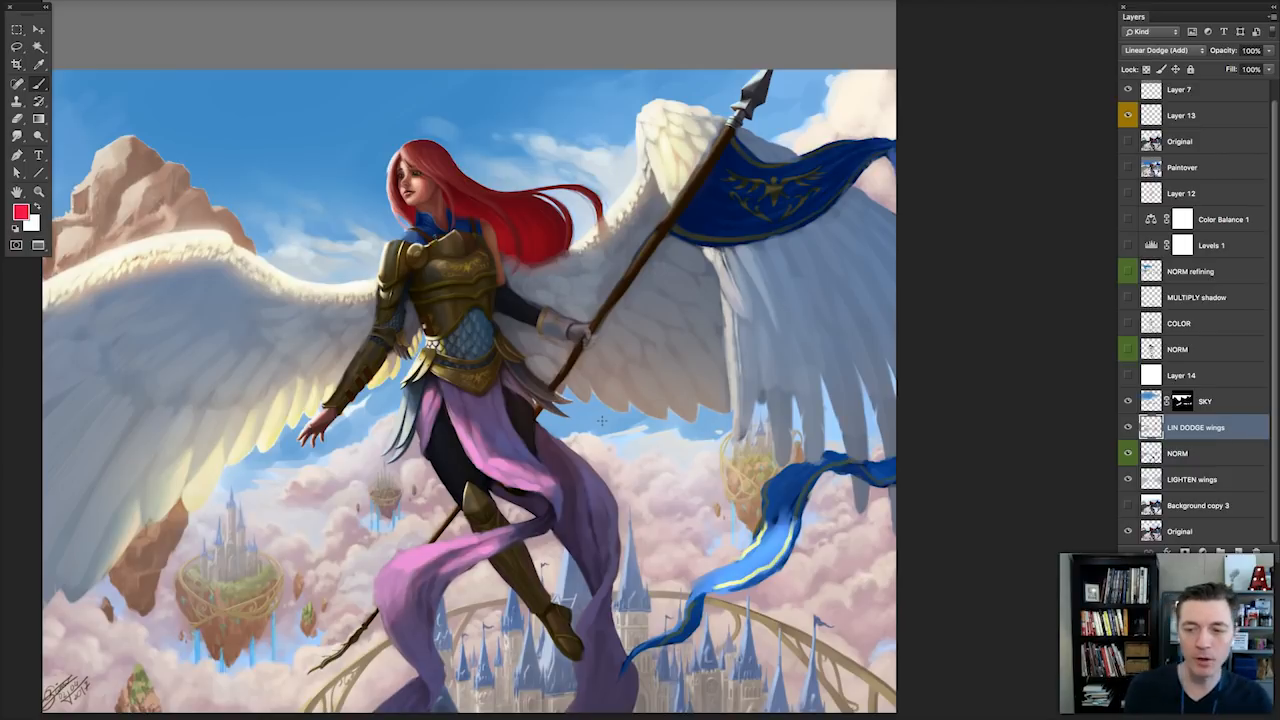
click(1128, 430)
click(1128, 430)
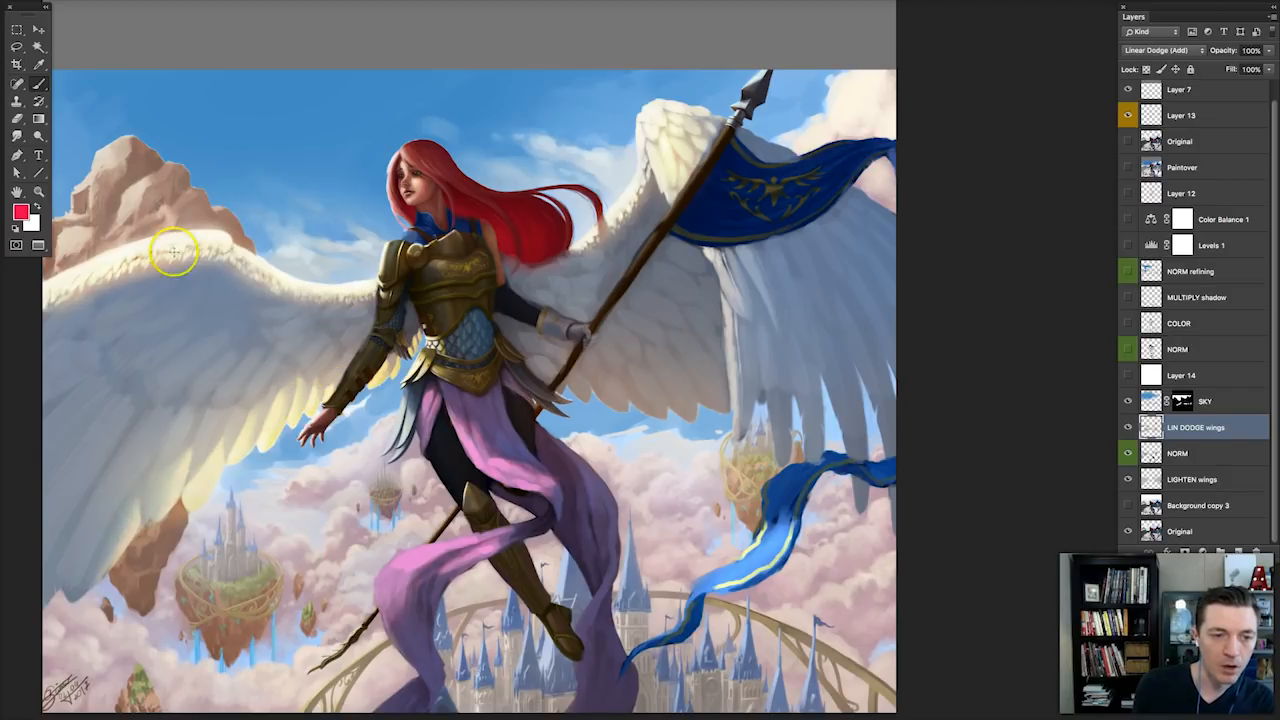
click(1128, 430)
click(1128, 430)
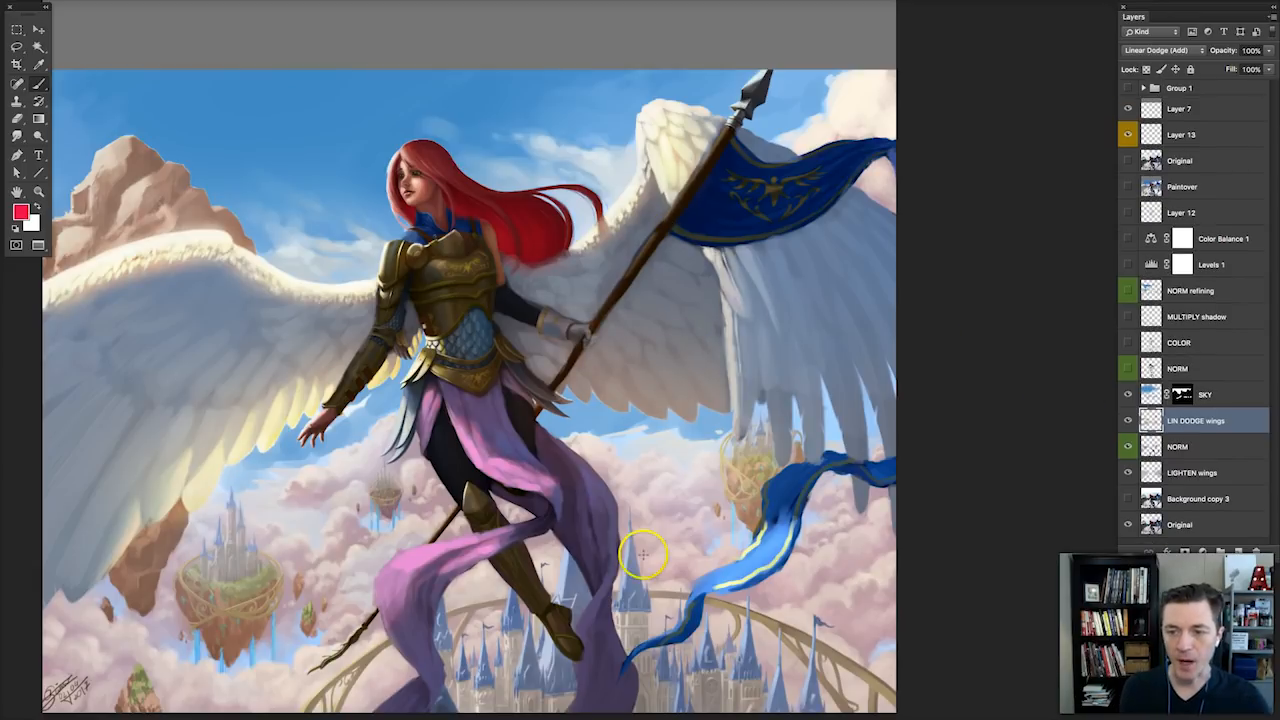
click(1129, 446)
click(1129, 446)
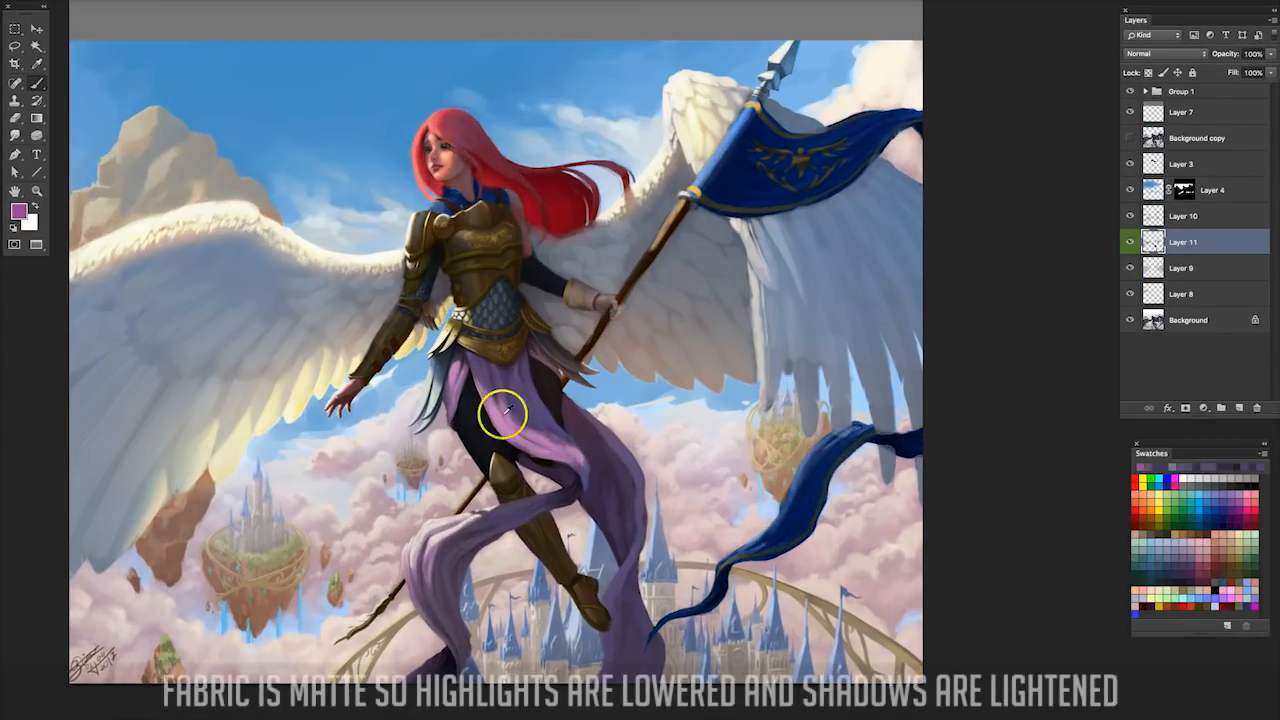
Sample a pinkish colour from the painting and paint lighter purple over the lower trailing fold of the skirt on Layer 11.
alt+click(421, 503)
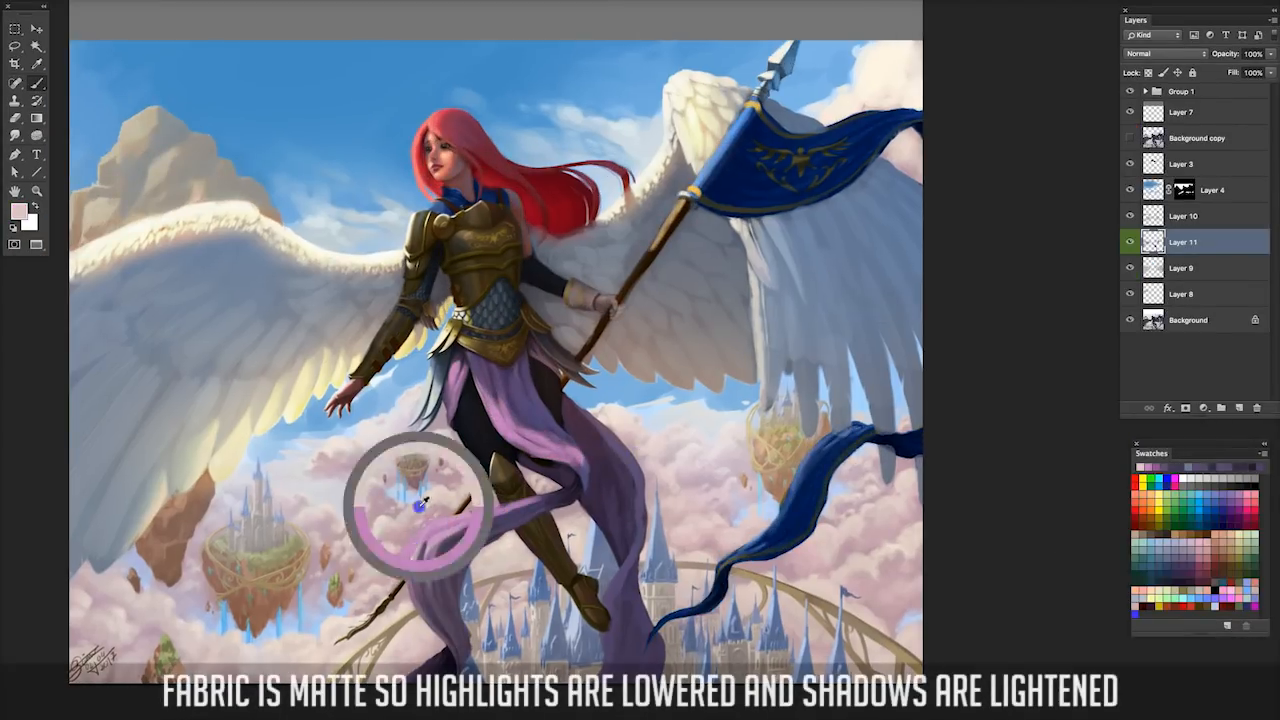
drag(450, 512, 428, 537)
mouse_move(520, 510)
mouse_down()
mouse_move(457, 526)
mouse_move(450, 556)
mouse_move(410, 585)
mouse_move(440, 596)
mouse_up()
alt+click(442, 614)
alt+click(451, 569)
drag(457, 550, 453, 596)
alt+click(449, 599)
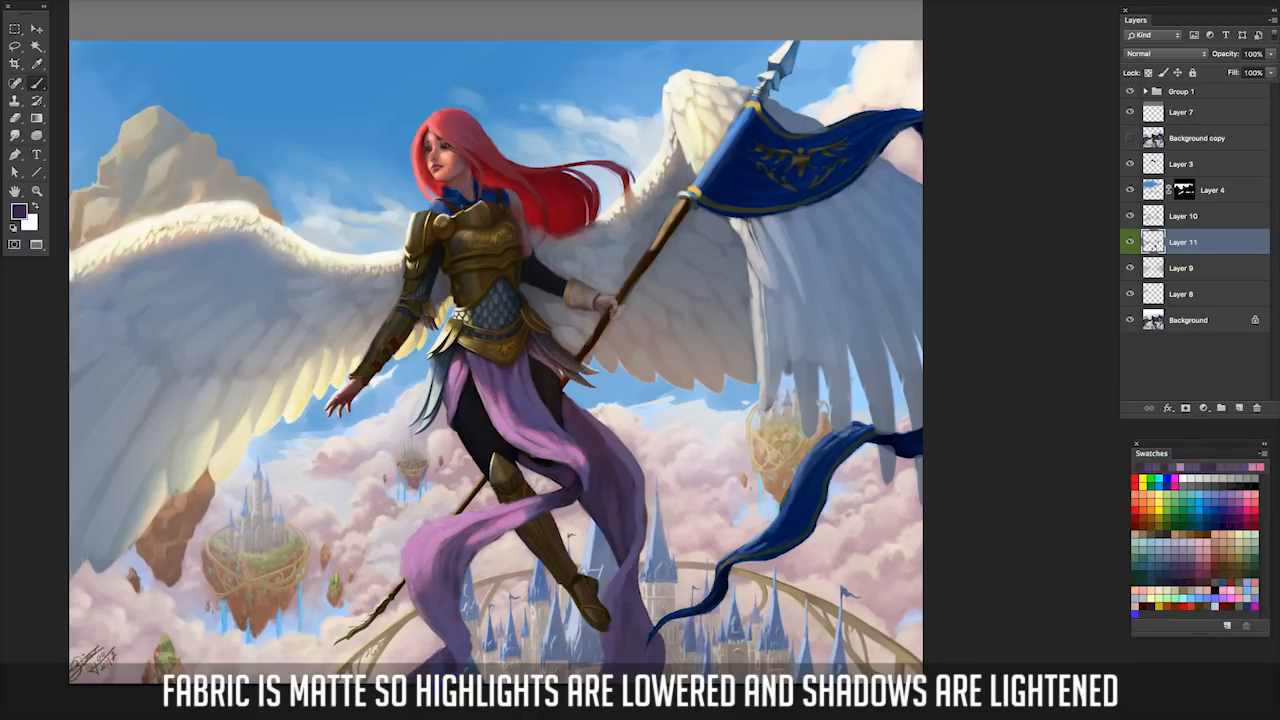
Sample cooler violet tones and shade the skirt fabric just below the belt.
alt+click(516, 397)
alt+click(485, 370)
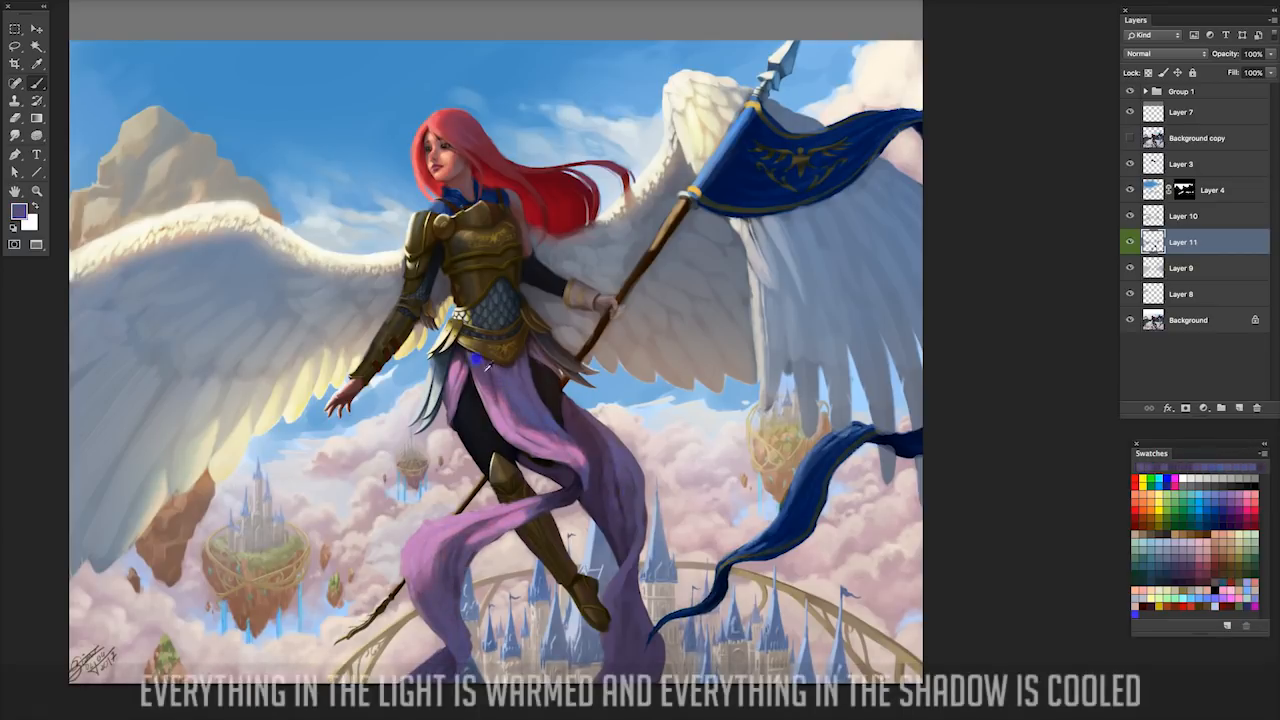
alt+click(487, 372)
Choose a light pink foreground colour and paint highlights on the skirt's thigh fold and lower trailing fold.
click(20, 212)
click(846, 275)
click(1089, 257)
right_click(596, 437)
drag(518, 432, 564, 460)
drag(500, 512, 422, 538)
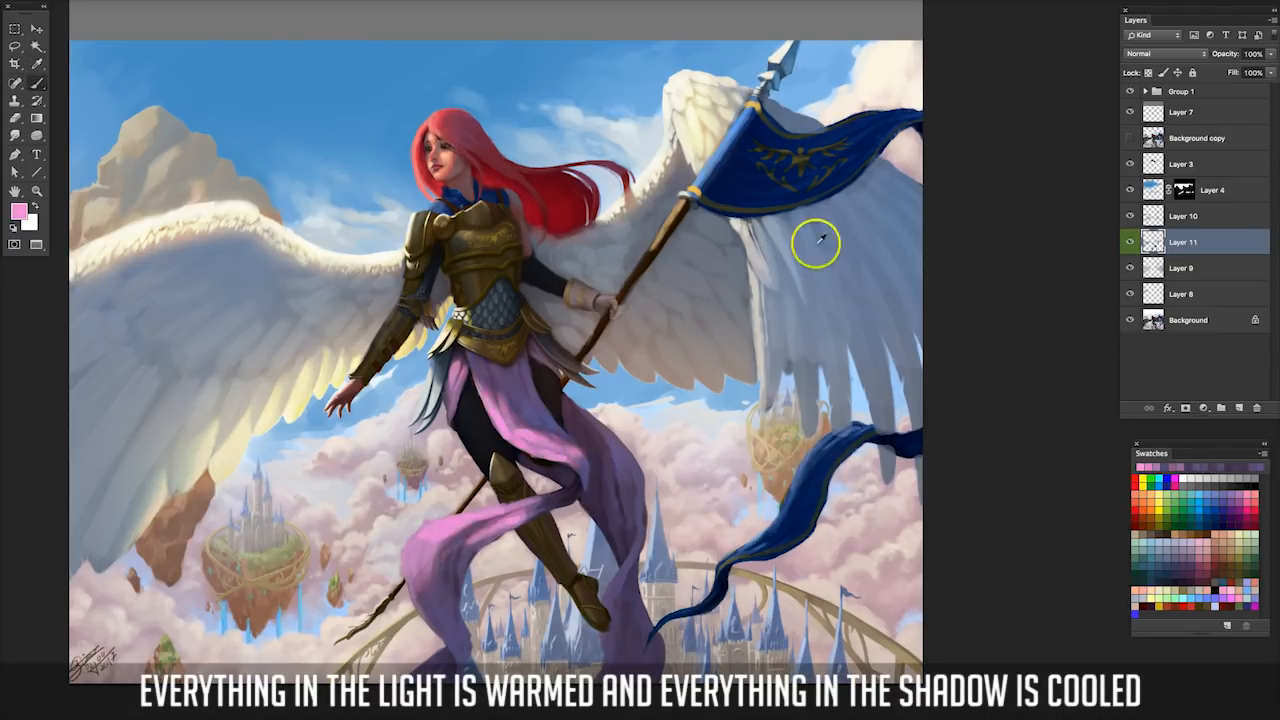
Make the Background layer active and repaint the glove gripping the spear in cool gray.
click(1188, 320)
alt+click(694, 278)
drag(603, 298, 624, 308)
key(super+plus)
key(super+minus)
Paint the spear's banner in a brighter blue and refine the gloved hand with sampled colours.
alt+click(723, 221)
mouse_move(796, 217)
mouse_down()
mouse_move(755, 226)
mouse_move(718, 278)
mouse_up()
drag(800, 218, 744, 268)
alt+click(612, 296)
mouse_move(610, 296)
mouse_down()
mouse_move(667, 256)
mouse_move(640, 235)
mouse_move(737, 259)
mouse_move(720, 244)
mouse_move(680, 312)
mouse_up()
alt+click(612, 304)
alt+click(730, 232)
alt+click(649, 206)
Toggle Layer 3's visibility to check what it contains, and make the Background layer active again.
click(1130, 165)
click(1130, 165)
click(1181, 164)
click(1188, 320)
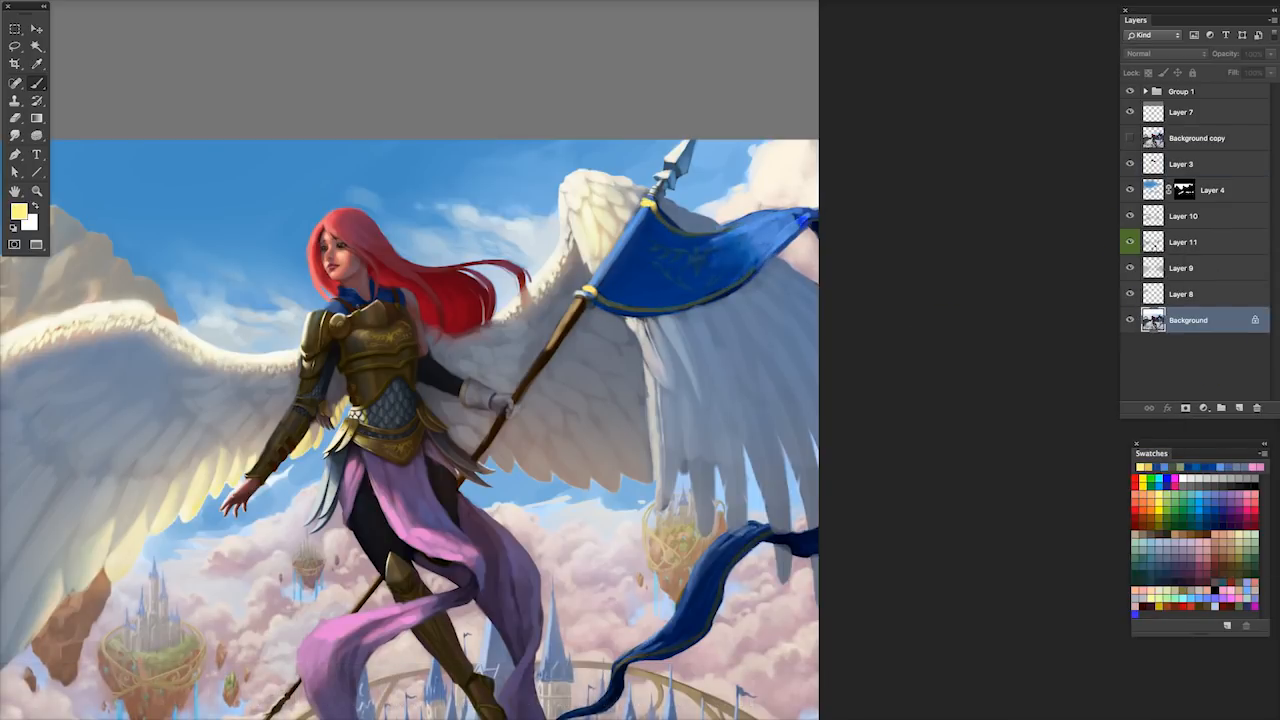
Paint yellow trim along the banner's upper edge and refine the blue of its folds.
drag(752, 268, 806, 217)
drag(722, 229, 772, 211)
alt+click(700, 262)
alt+click(664, 278)
mouse_move(646, 246)
mouse_down()
mouse_move(676, 280)
mouse_move(678, 260)
mouse_up()
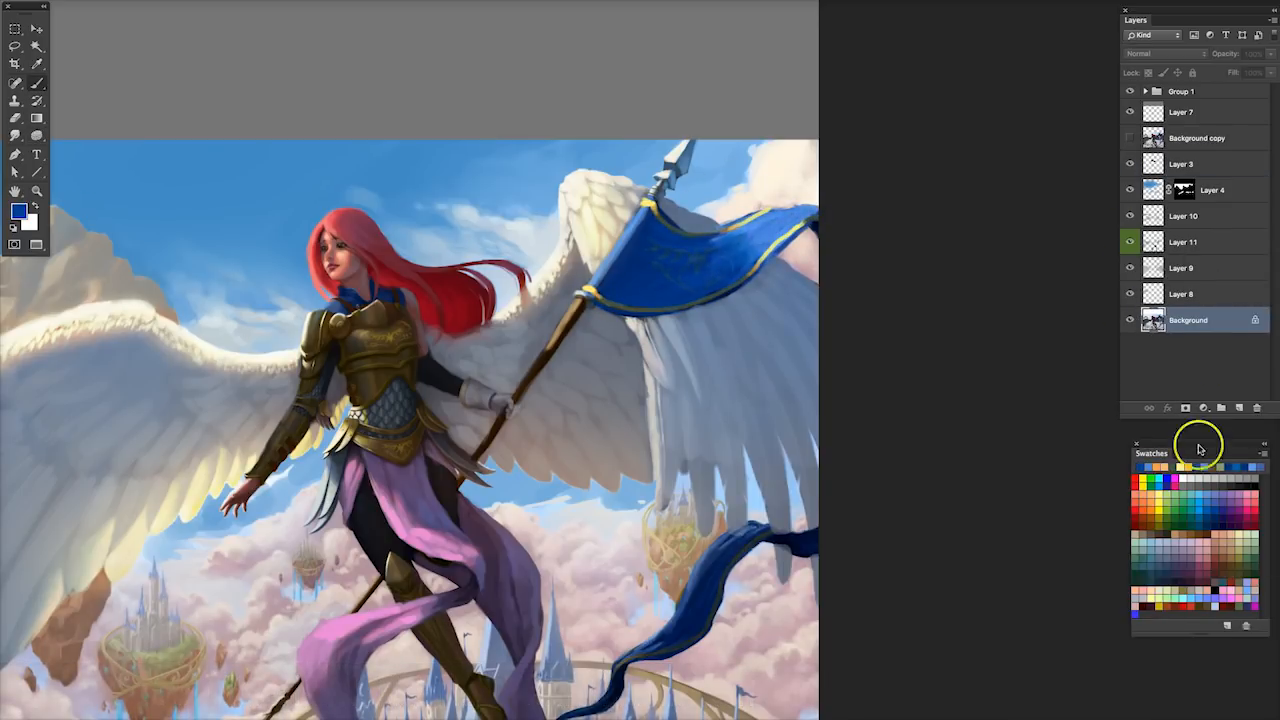
Pick a recent colour from the swatches and add a short stroke to the figure.
click(1195, 467)
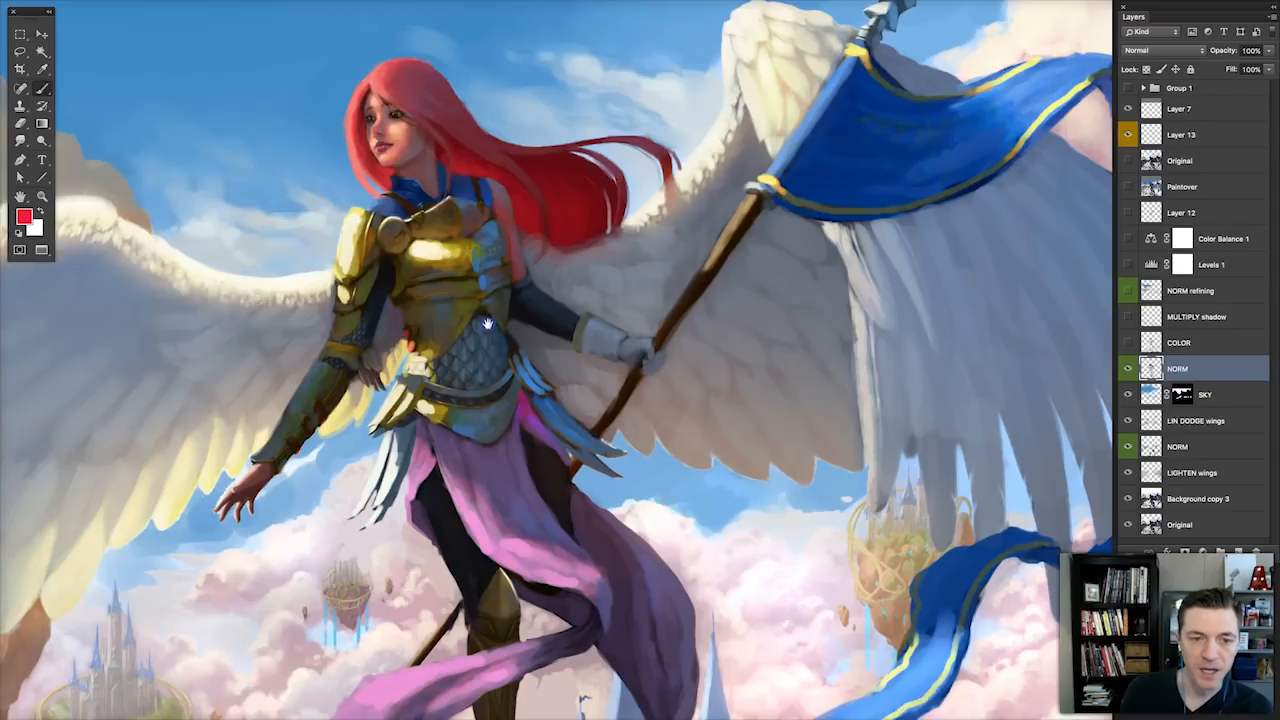
drag(480, 311, 482, 327)
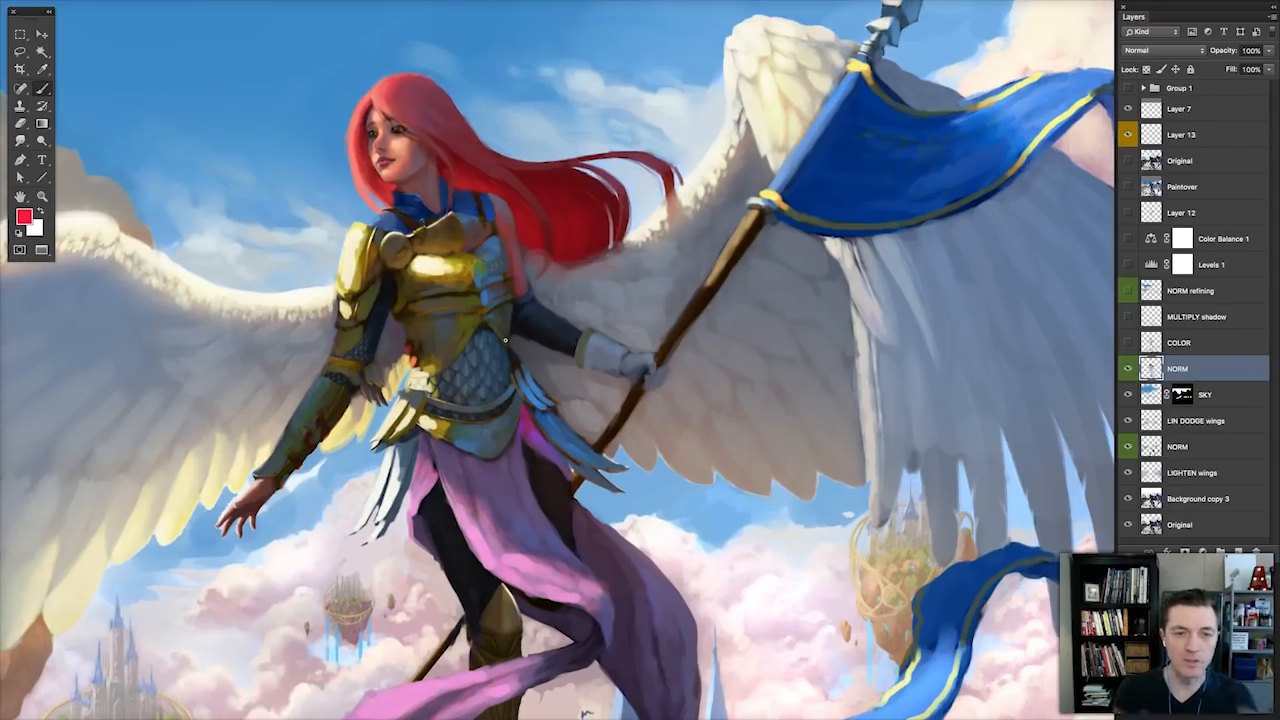
Hide the NORM layer above SKY to compare the armor with its earlier version.
click(1128, 368)
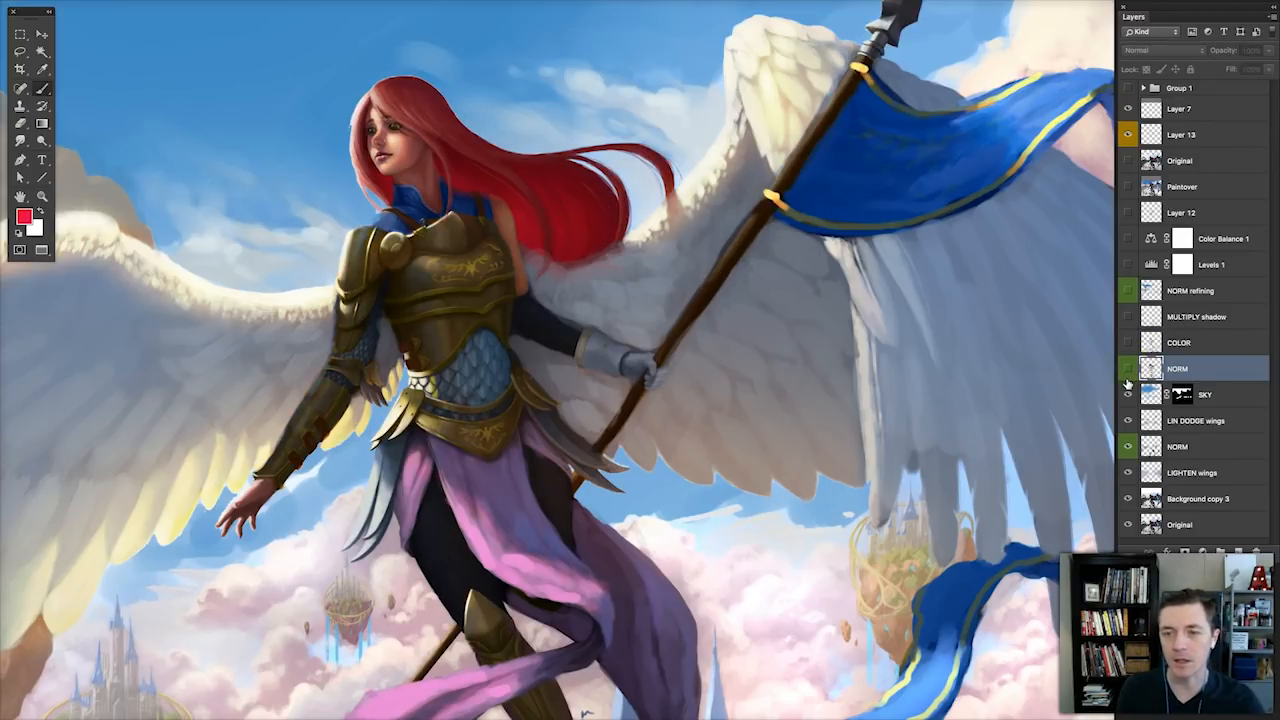
Switch the NORM layer above SKY on and off to compare the figure's two versions.
click(1127, 370)
click(1127, 370)
click(1127, 370)
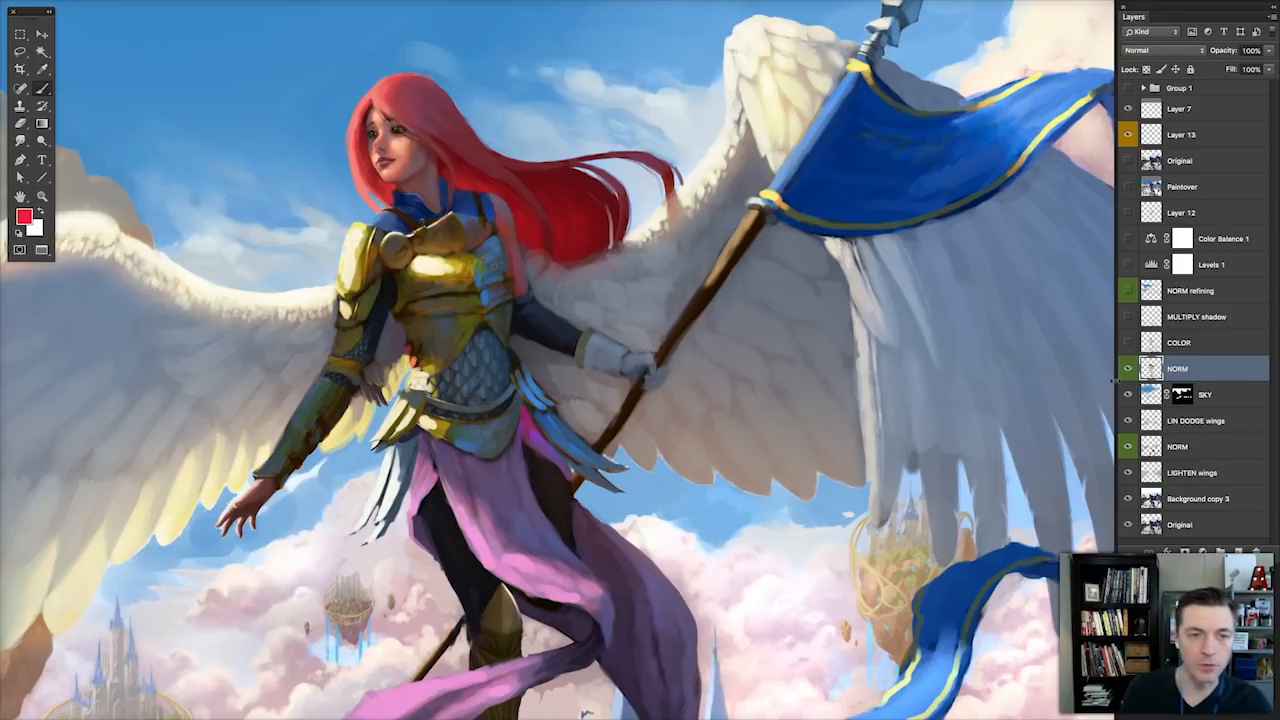
click(1128, 369)
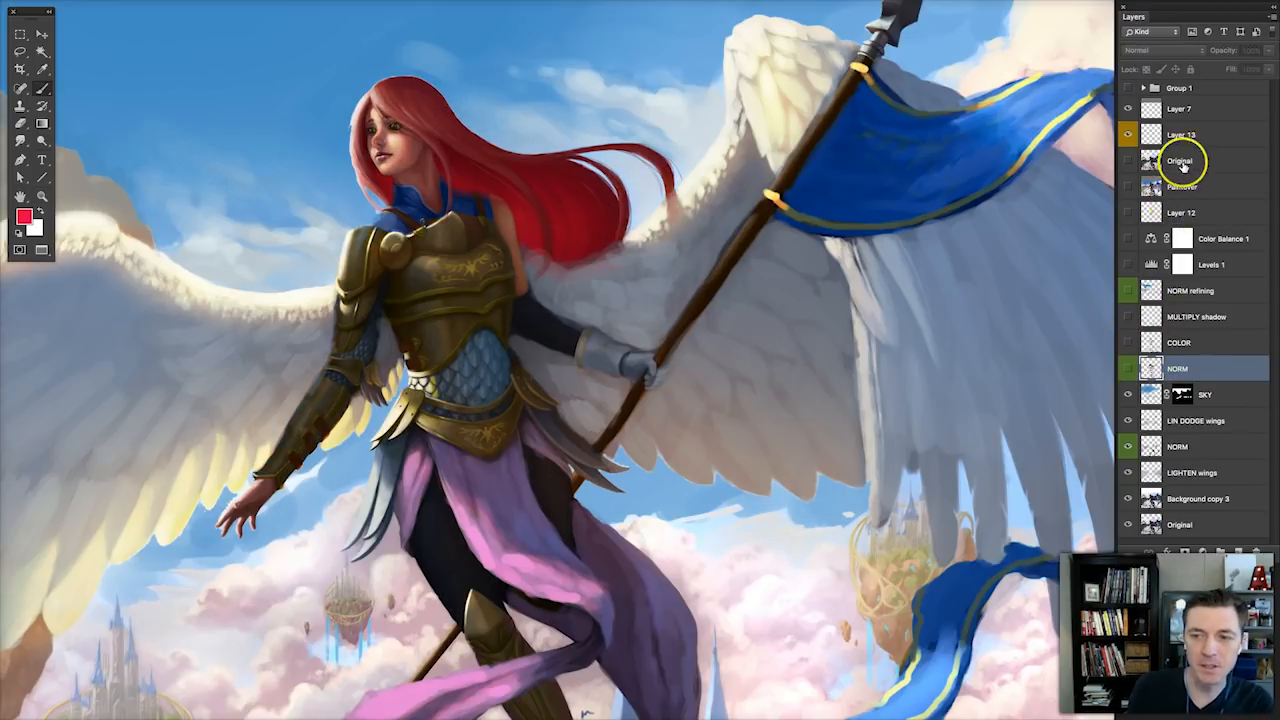
On Layer 13, point out the front of the face with temporary red marks and erase them.
click(1162, 133)
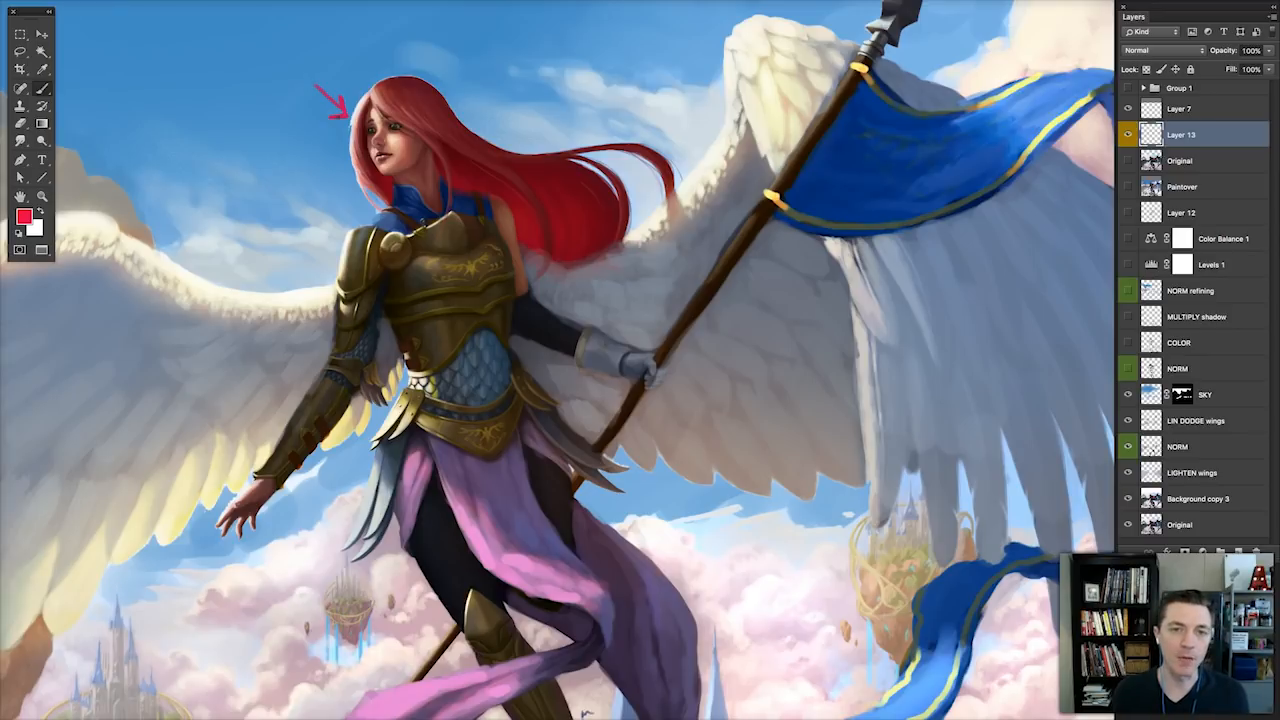
key(e)
drag(358, 121, 319, 70)
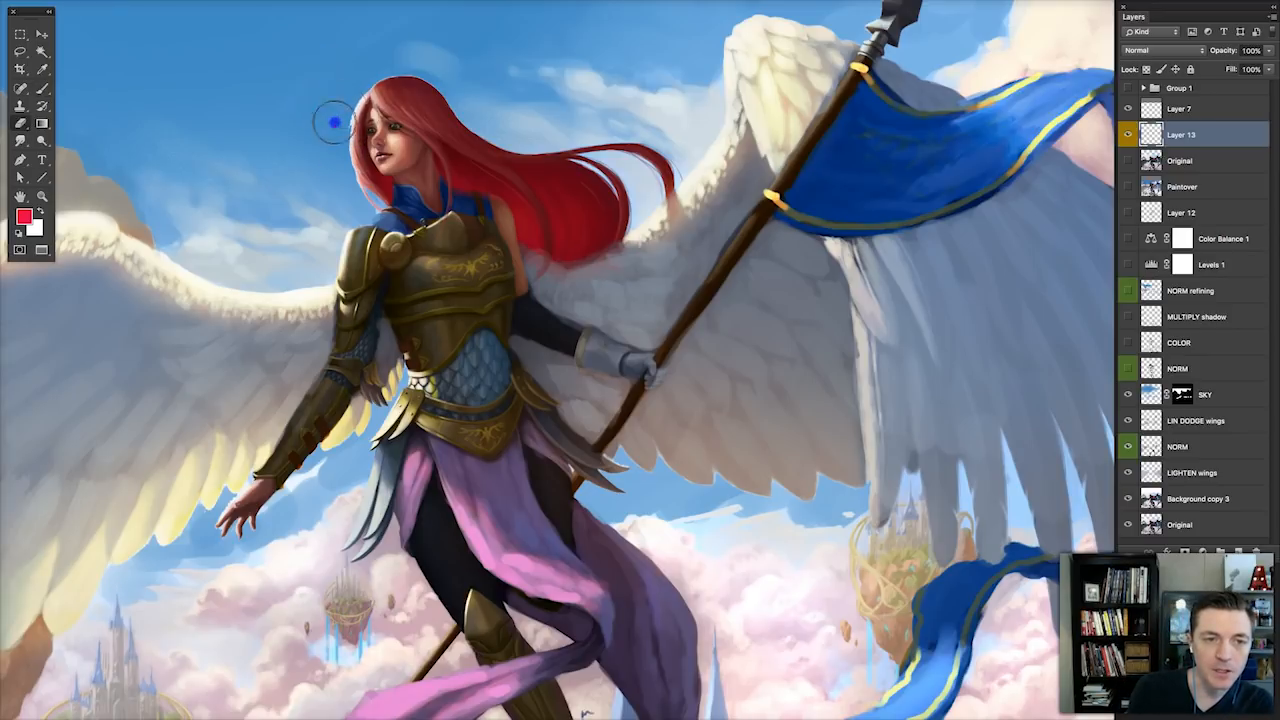
key(b)
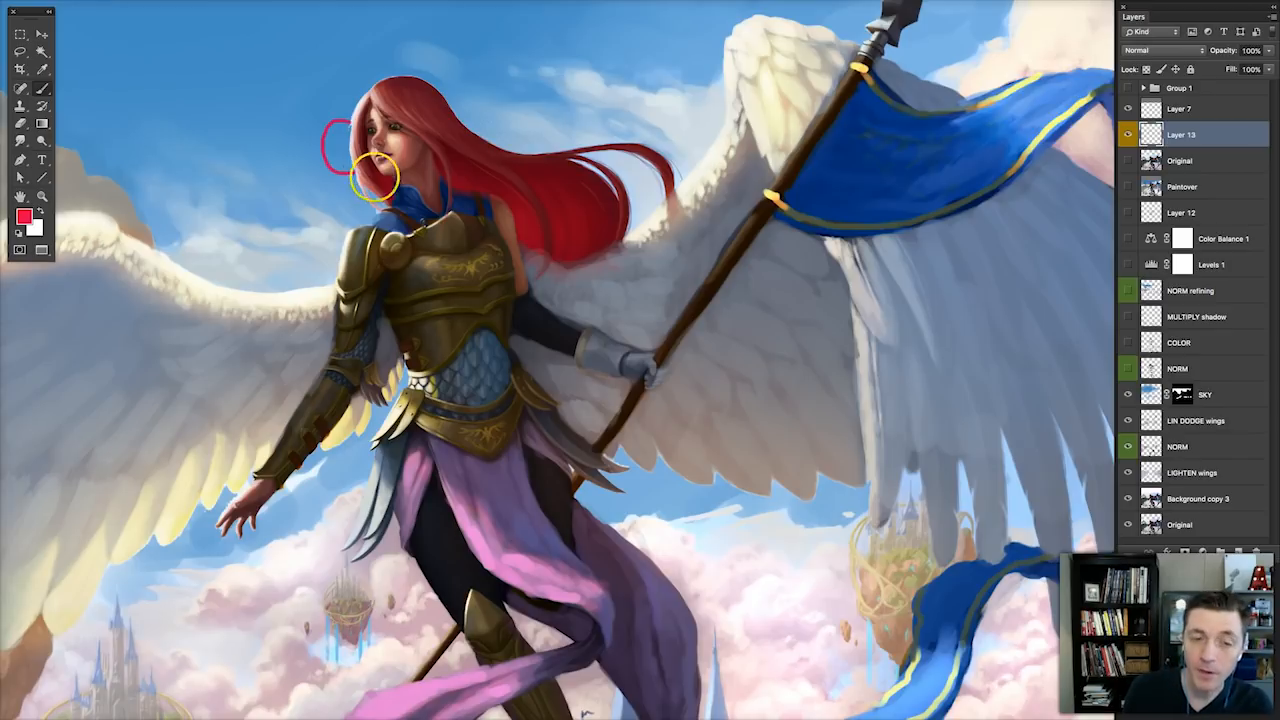
key(e)
mouse_move(314, 151)
mouse_down()
mouse_move(328, 185)
mouse_move(345, 141)
mouse_up()
key(b)
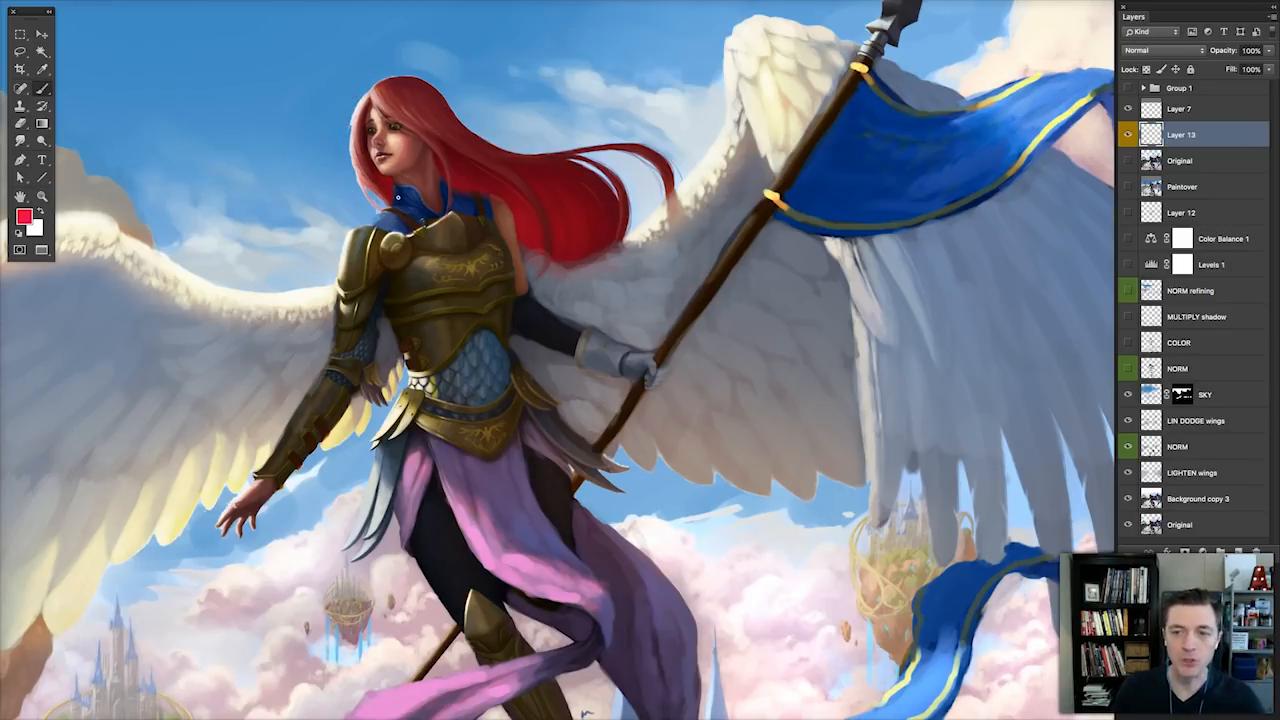
Show the NORM layer above SKY, make it active, and mark the upper edge of the hair with red arrows.
click(1128, 368)
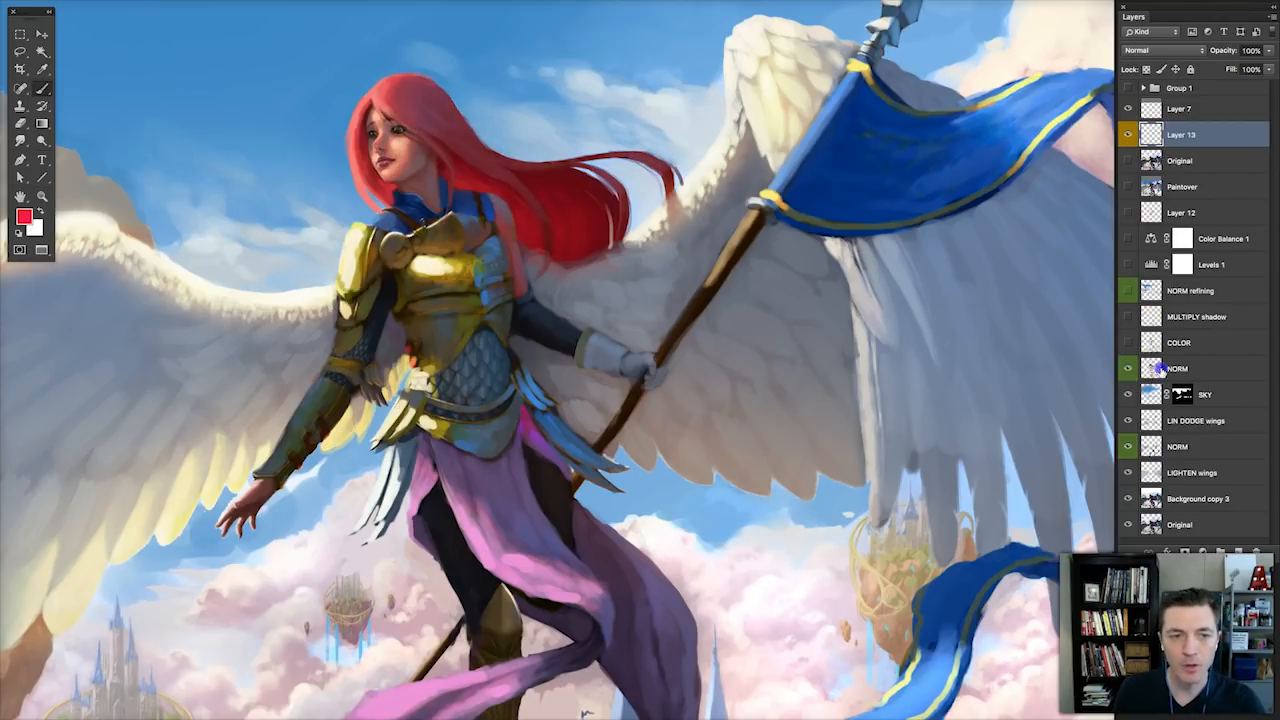
click(1150, 368)
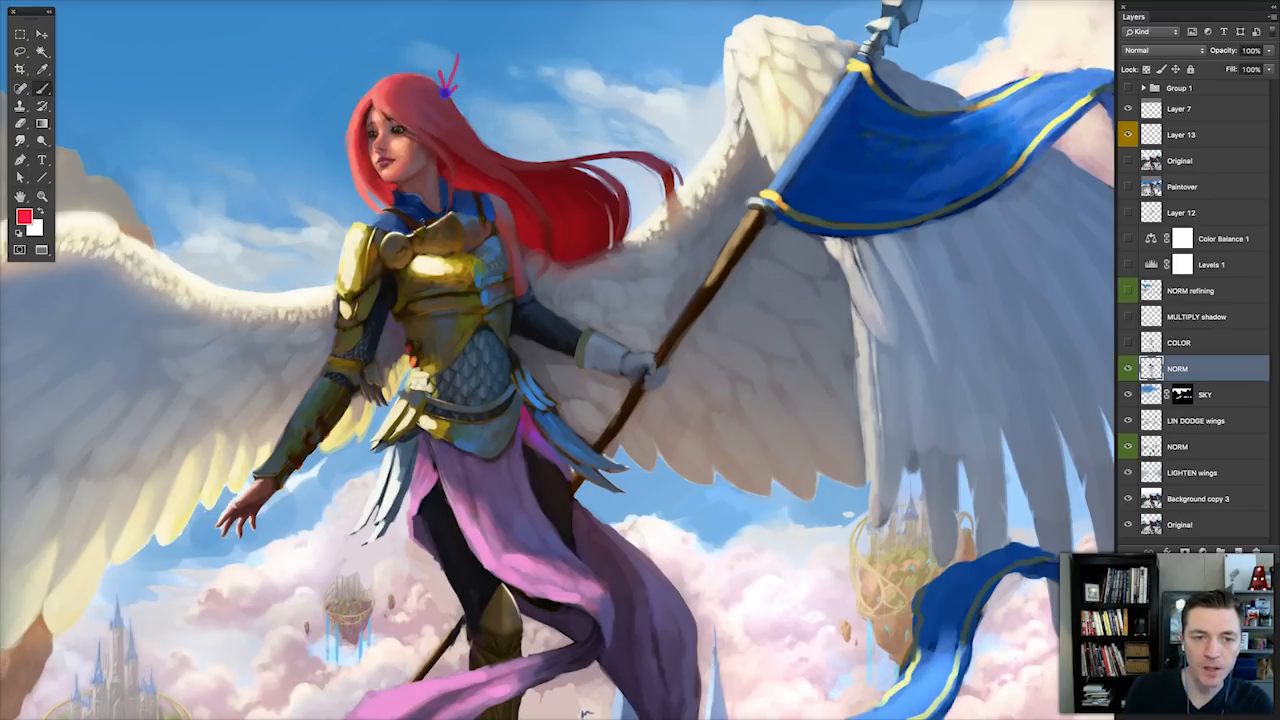
drag(538, 112, 534, 148)
drag(650, 136, 650, 156)
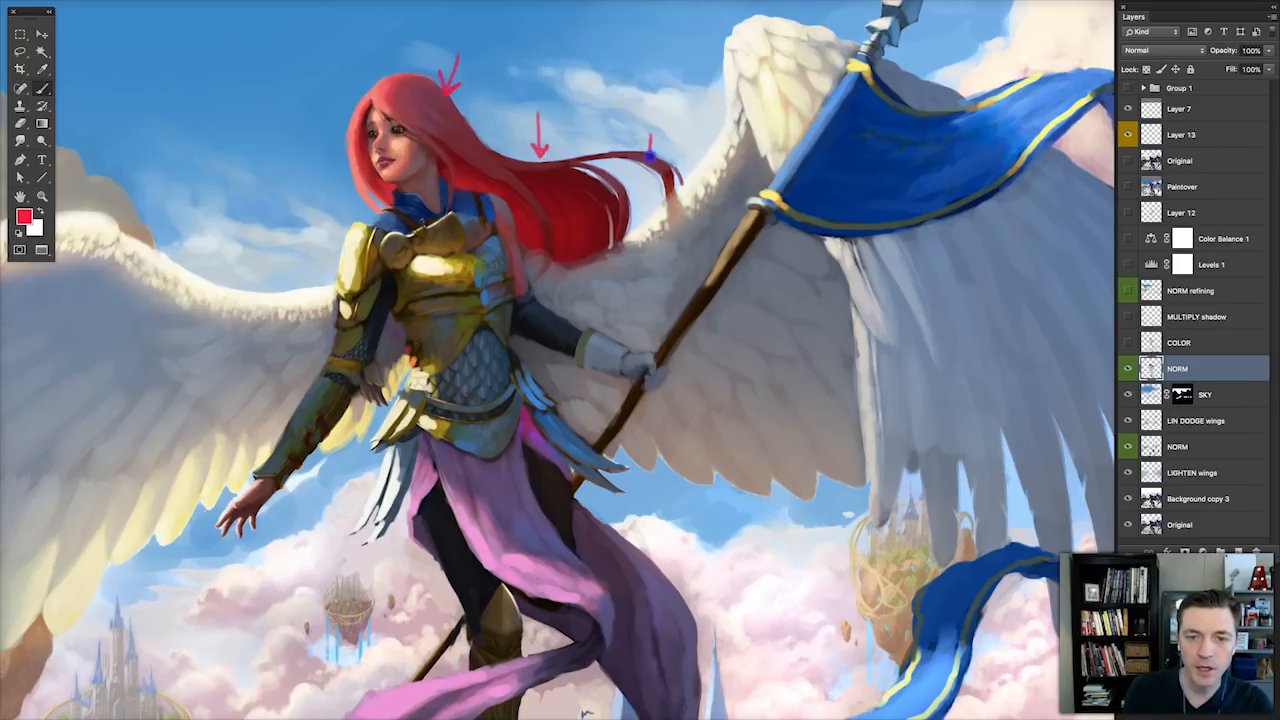
Compare the hair with and without the NORM layer above SKY, and make Layer 13 active.
click(1128, 369)
click(1129, 370)
click(1130, 371)
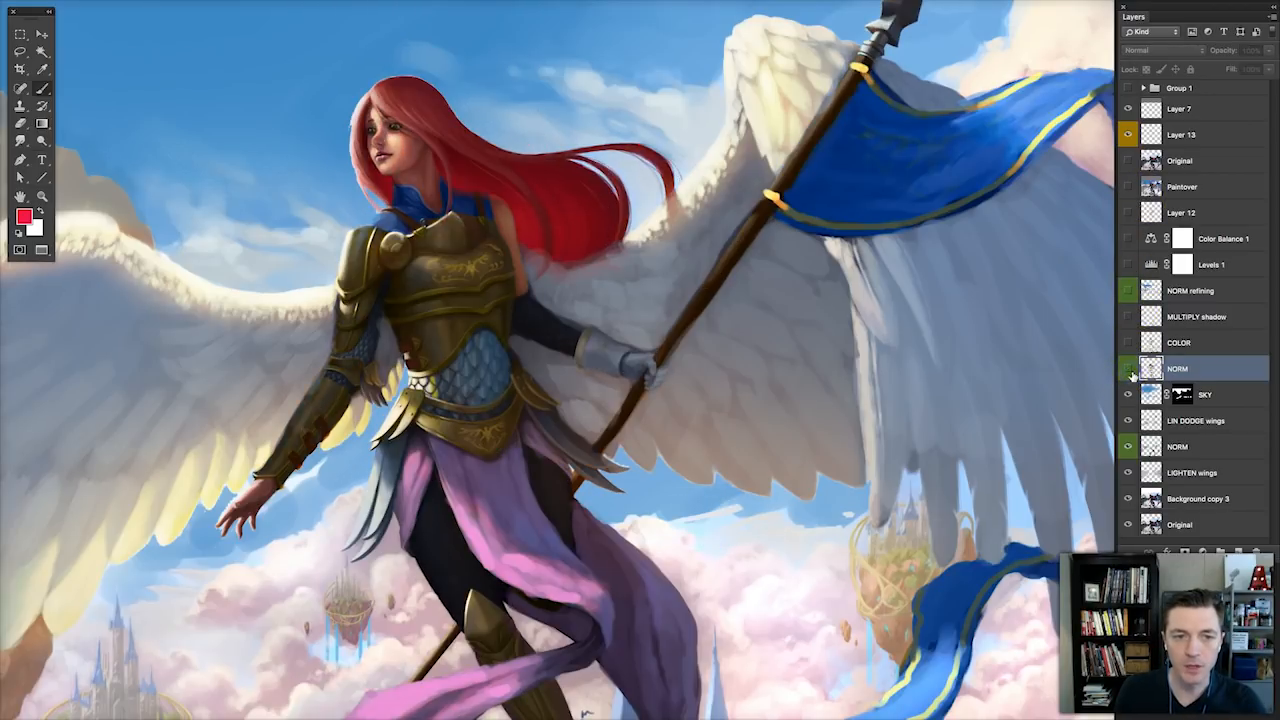
click(1130, 370)
click(1130, 370)
click(1130, 370)
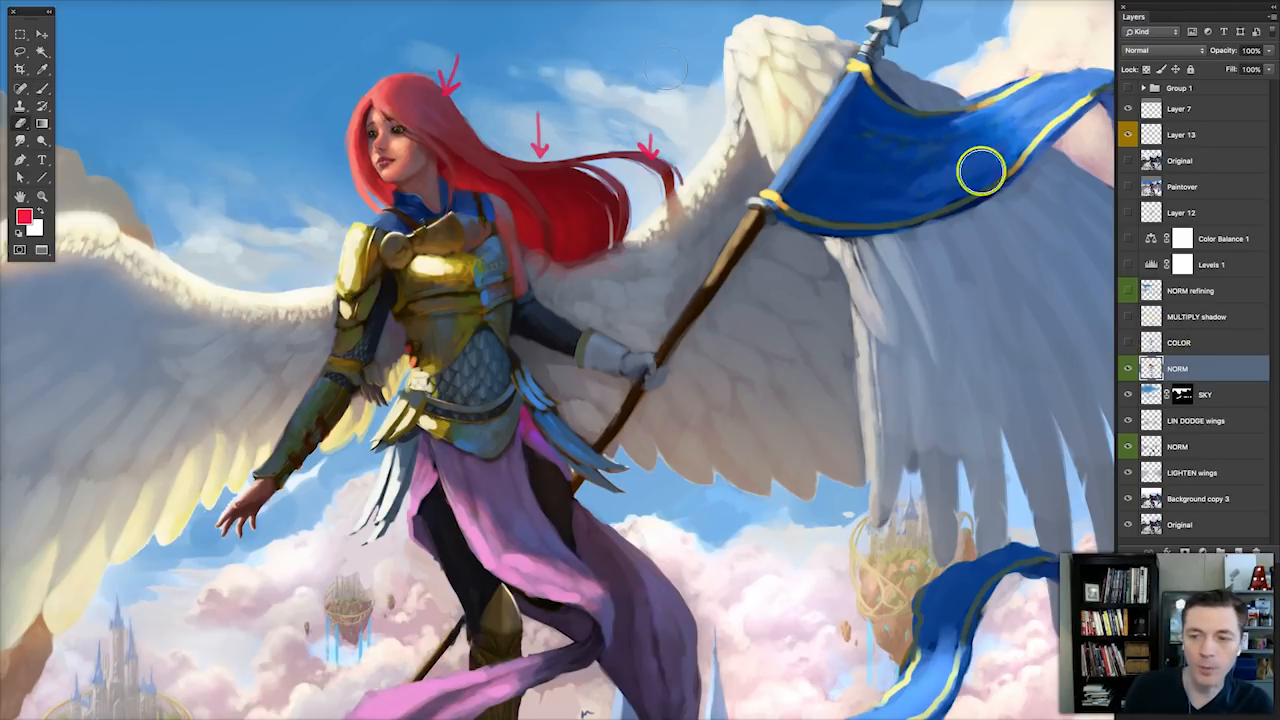
click(1185, 134)
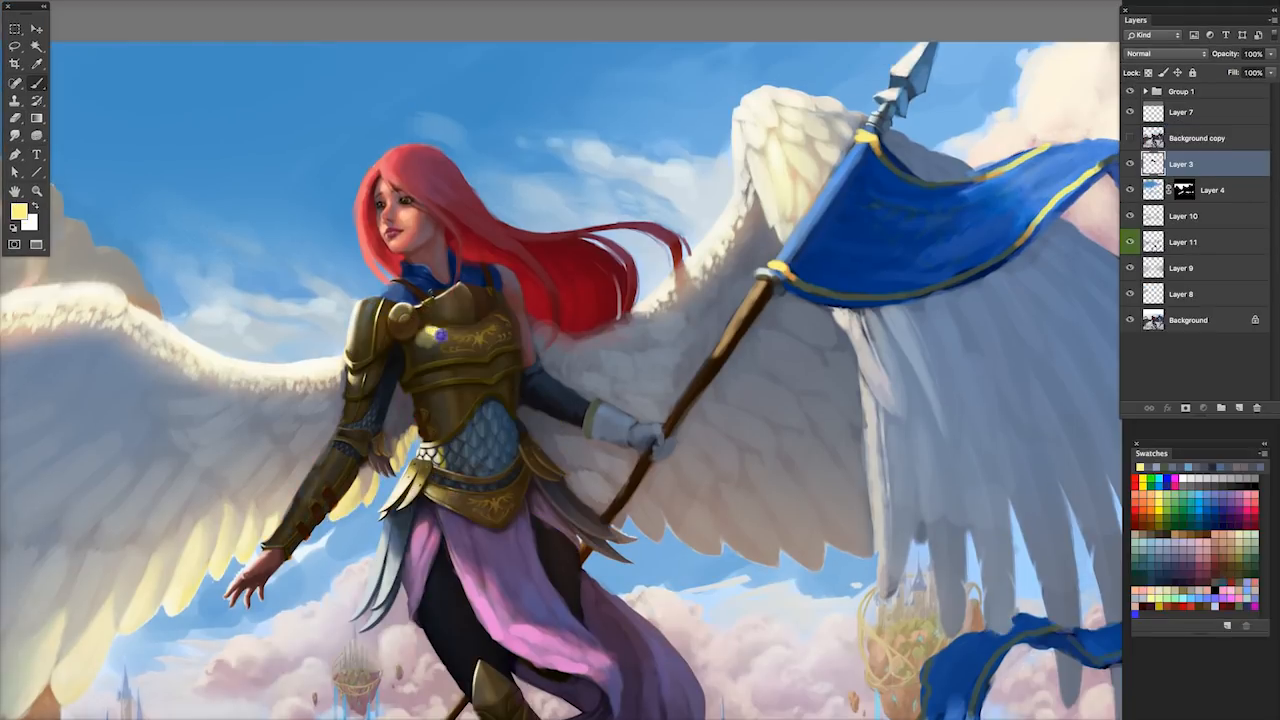
Paint warm yellow light on the shoulder plate and upper breastplate on Layer 3.
click(1234, 557)
drag(426, 350, 482, 340)
right_click(473, 317)
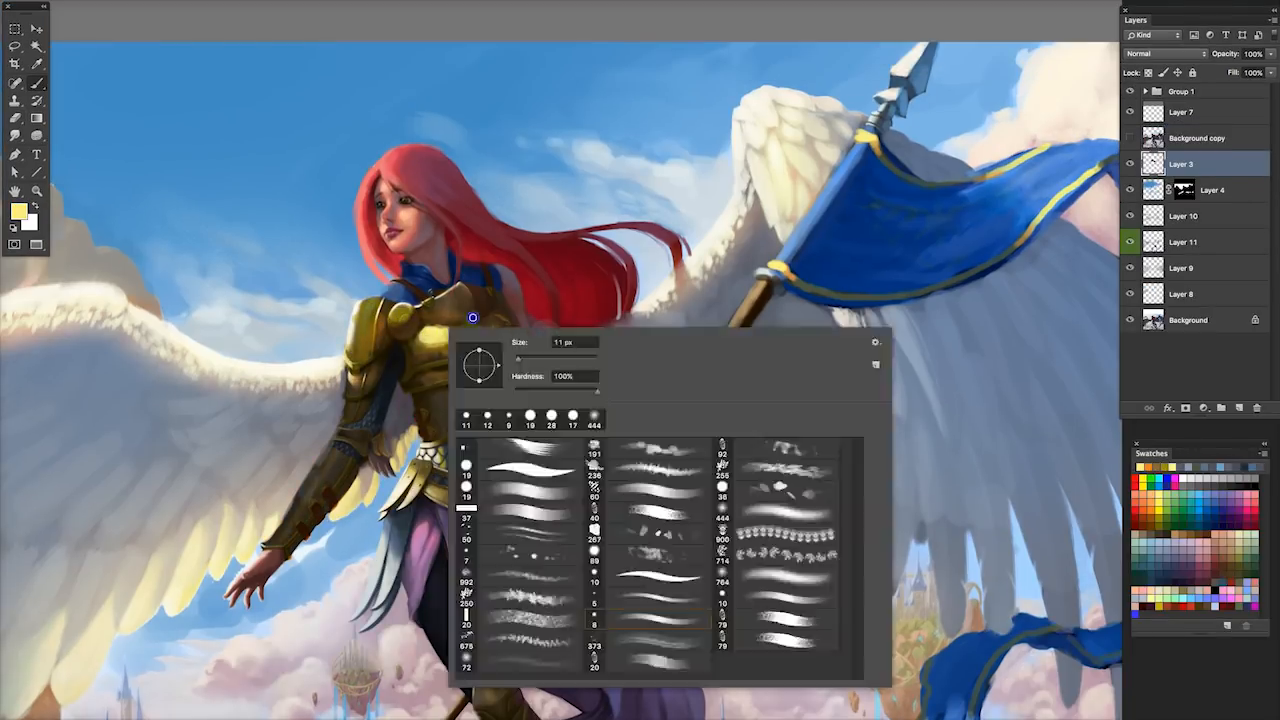
click(489, 296)
mouse_move(484, 286)
mouse_down()
mouse_move(474, 312)
mouse_move(450, 303)
mouse_move(468, 328)
mouse_up()
Deepen the breastplate's neckline with dark brown and brighten the highlights on the shoulder plate and chest.
click(1217, 539)
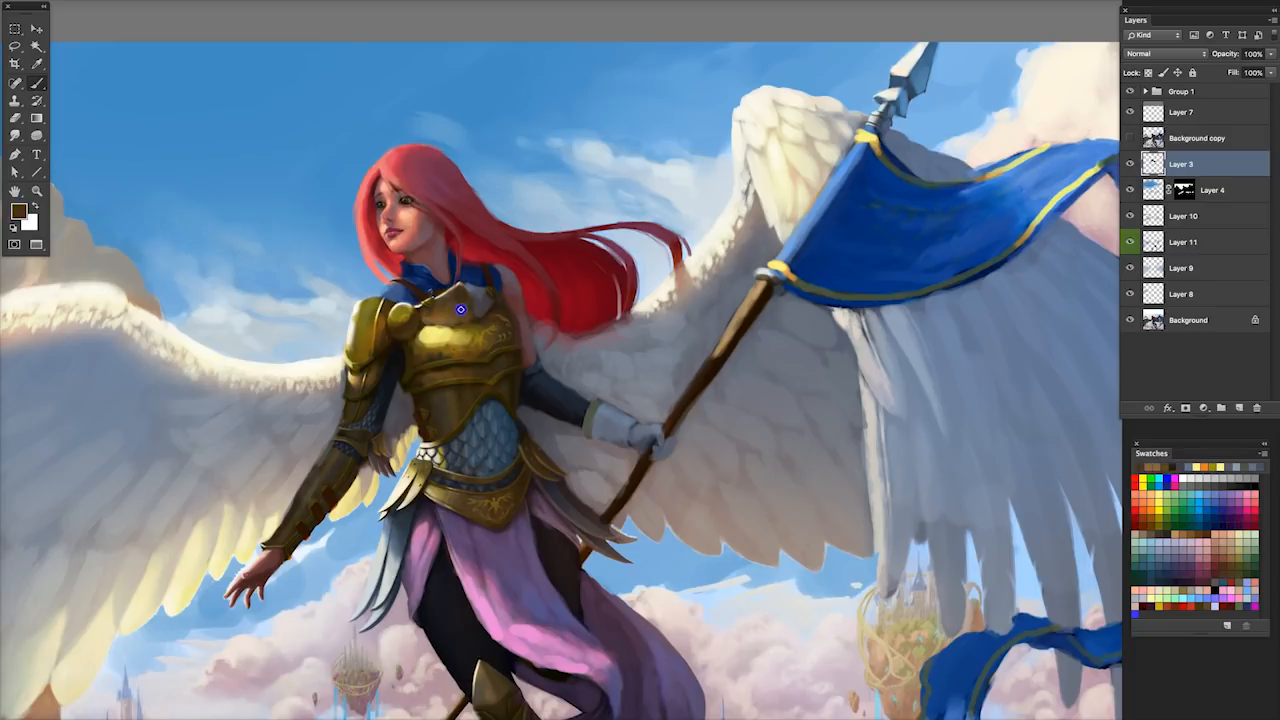
alt+click(472, 275)
mouse_move(468, 272)
mouse_down()
mouse_move(484, 288)
mouse_move(488, 272)
mouse_move(504, 342)
mouse_up()
drag(366, 298, 354, 358)
drag(426, 337, 458, 338)
right_click(432, 302)
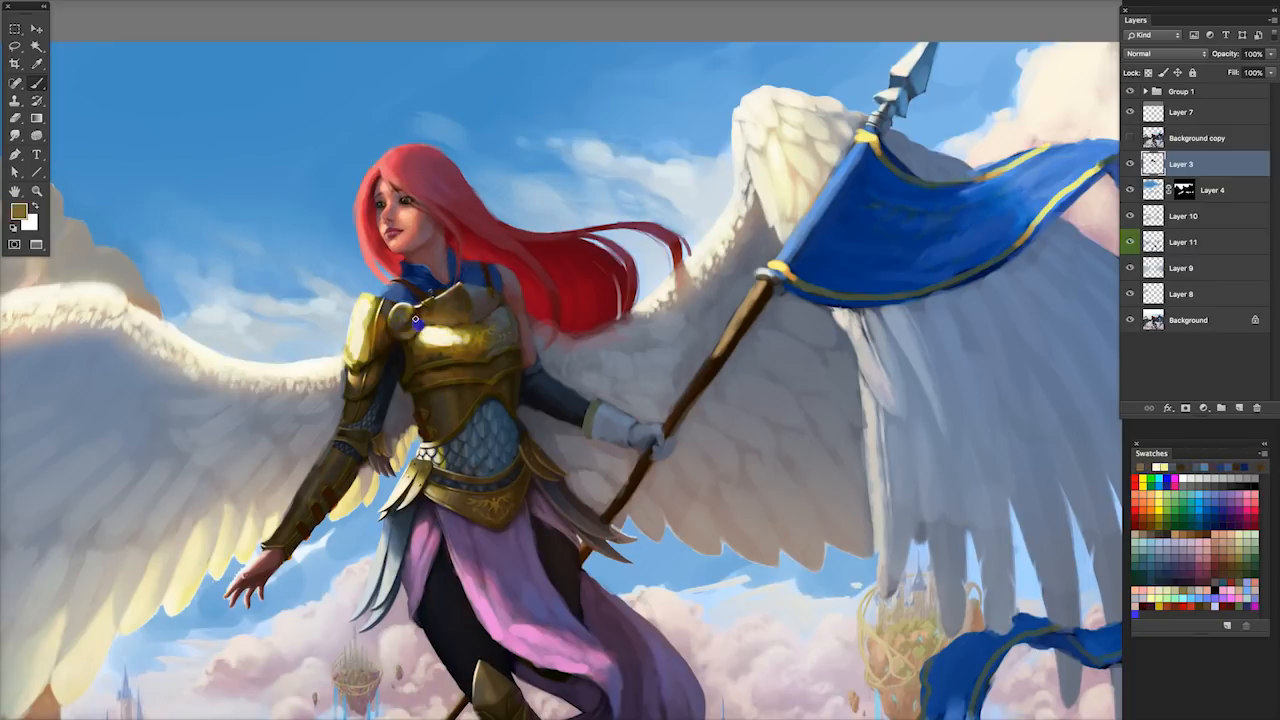
Refine the round shoulder clasp and add pale accents to the collar plate, upper arm and lower breastplate.
drag(402, 308, 414, 328)
alt+click(489, 315)
mouse_move(490, 344)
mouse_down()
mouse_move(500, 358)
mouse_move(457, 374)
mouse_up()
drag(470, 290, 461, 297)
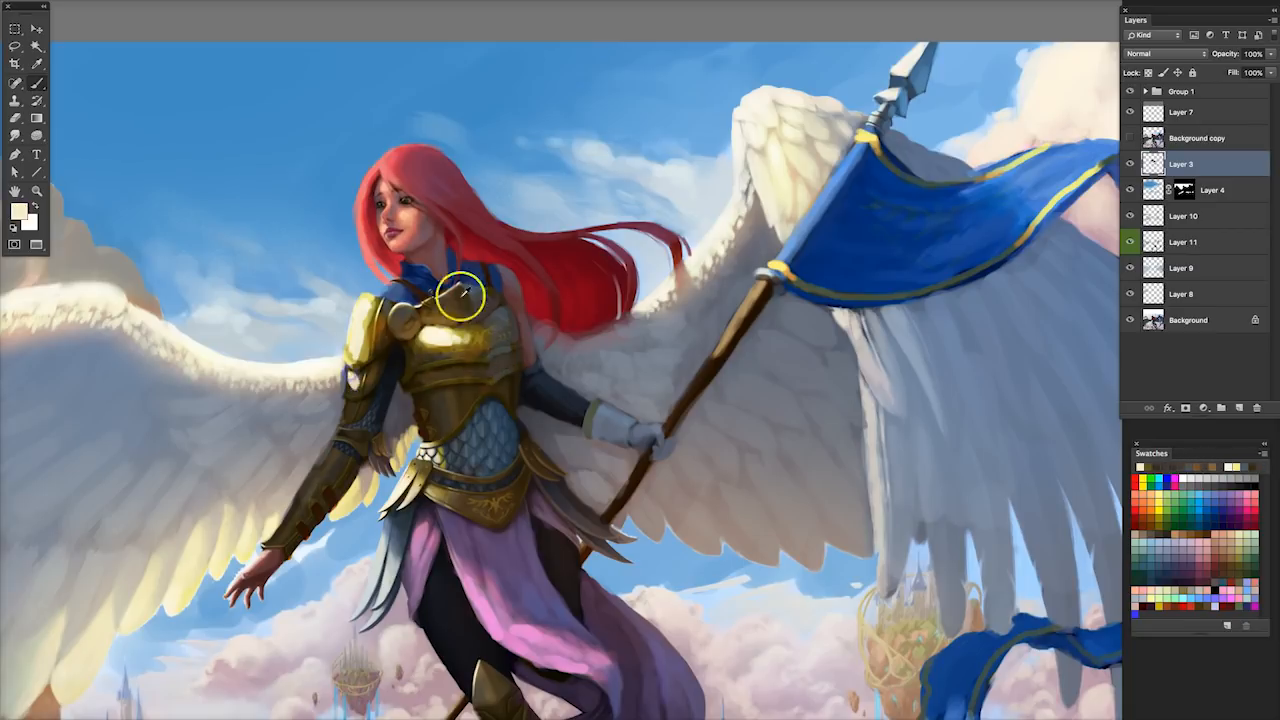
drag(388, 334, 370, 386)
alt+click(503, 313)
mouse_move(444, 418)
mouse_down()
mouse_move(467, 393)
mouse_move(424, 416)
mouse_move(430, 406)
mouse_up()
drag(442, 436, 468, 414)
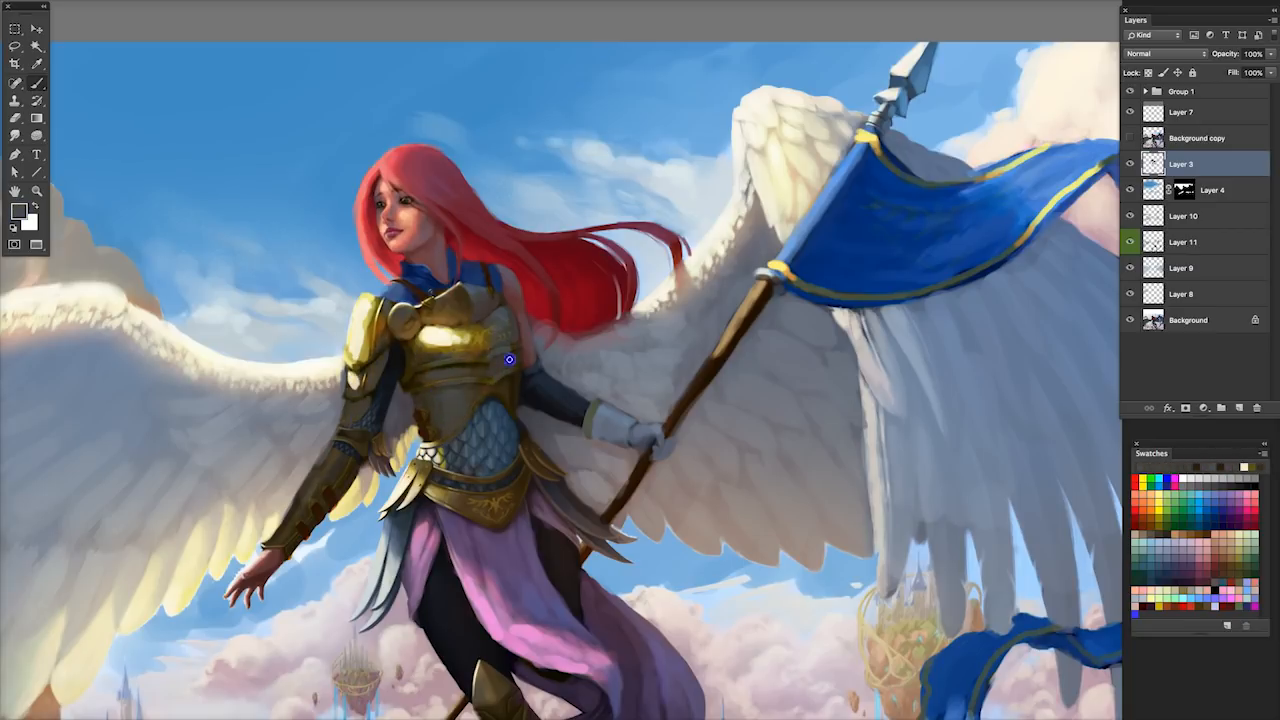
Paint cooler grey tones over the breastplate's shadowed side, the forearm bracer and the hip armor.
drag(494, 370, 510, 358)
mouse_move(497, 398)
mouse_down()
mouse_move(508, 391)
mouse_move(512, 412)
mouse_up()
alt+click(488, 238)
drag(334, 456, 290, 540)
drag(324, 478, 318, 510)
mouse_move(336, 442)
mouse_down()
mouse_move(358, 438)
mouse_move(356, 452)
mouse_up()
mouse_move(474, 476)
mouse_down()
mouse_move(518, 462)
mouse_move(496, 516)
mouse_up()
drag(526, 450, 560, 480)
Pick a dark olive from the swatches and rework the shading of the breastplate, bracer and belt.
alt+click(461, 296)
click(434, 400)
click(1245, 570)
click(1248, 521)
click(454, 380)
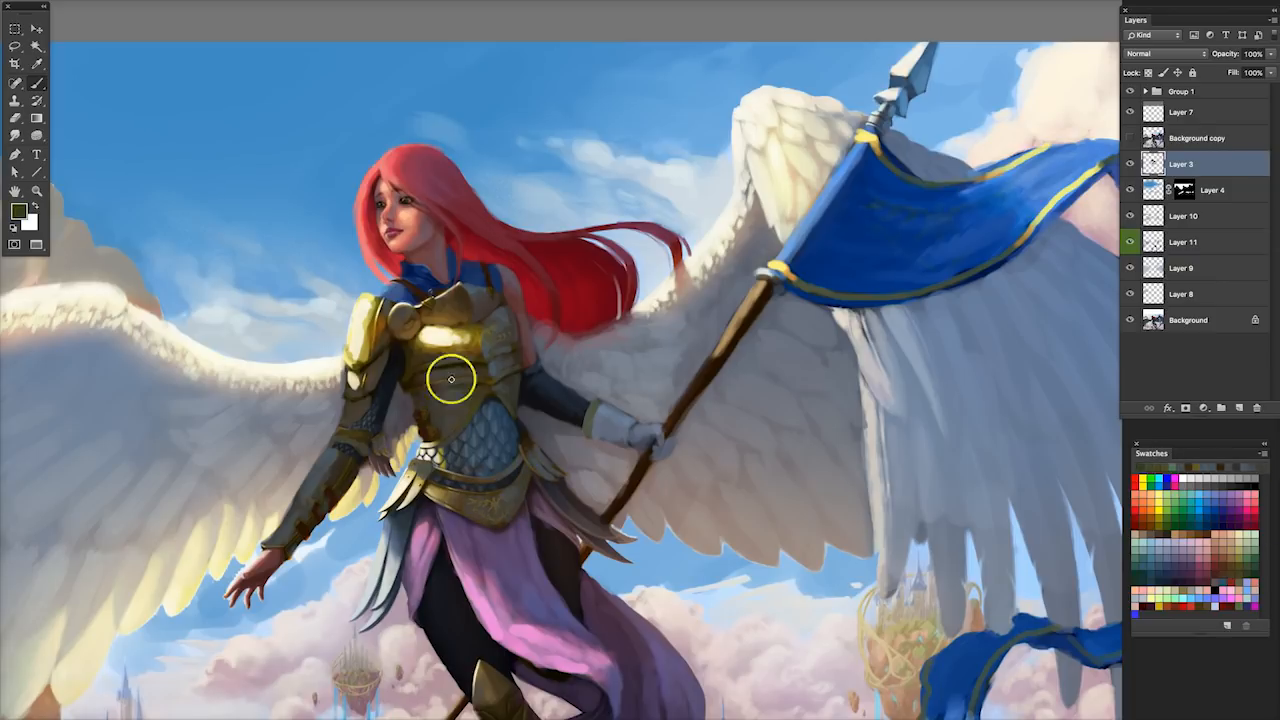
click(409, 347)
drag(331, 460, 317, 479)
drag(436, 492, 458, 498)
Add a red accent at the waist and lighten the feathered plates hanging from the near hip.
alt+click(391, 504)
alt+click(474, 336)
alt+click(449, 445)
mouse_move(426, 440)
mouse_down()
mouse_move(438, 449)
mouse_move(422, 436)
mouse_up()
alt+click(398, 257)
alt+click(387, 558)
drag(396, 526, 366, 626)
Paint over the scales and belt plate, and add blue-grey tones to the feathered plates on both hips.
alt+click(496, 425)
alt+click(472, 480)
drag(464, 495, 478, 514)
alt+click(527, 422)
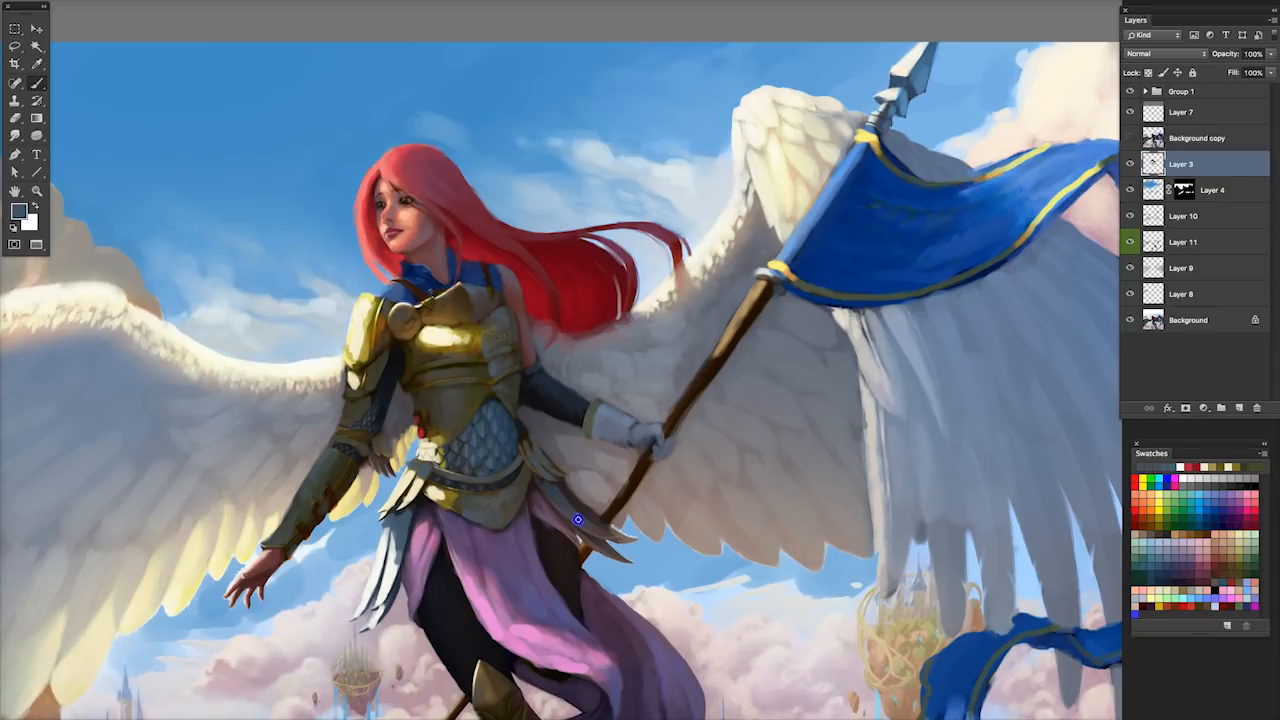
drag(558, 486, 608, 534)
drag(538, 504, 578, 548)
alt+click(400, 530)
drag(402, 545, 384, 616)
key(Tab)
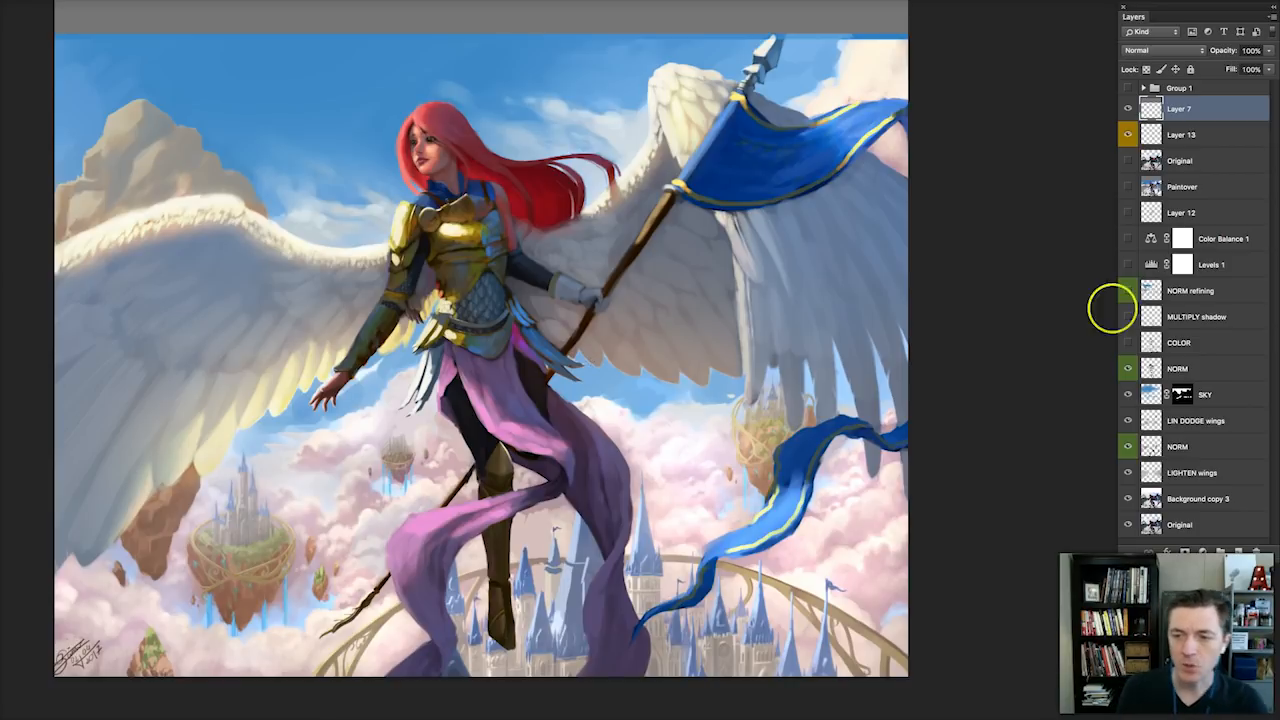
Show the COLOR layer and compare the tint of the hair and clouds with and without it.
click(1183, 343)
click(1129, 343)
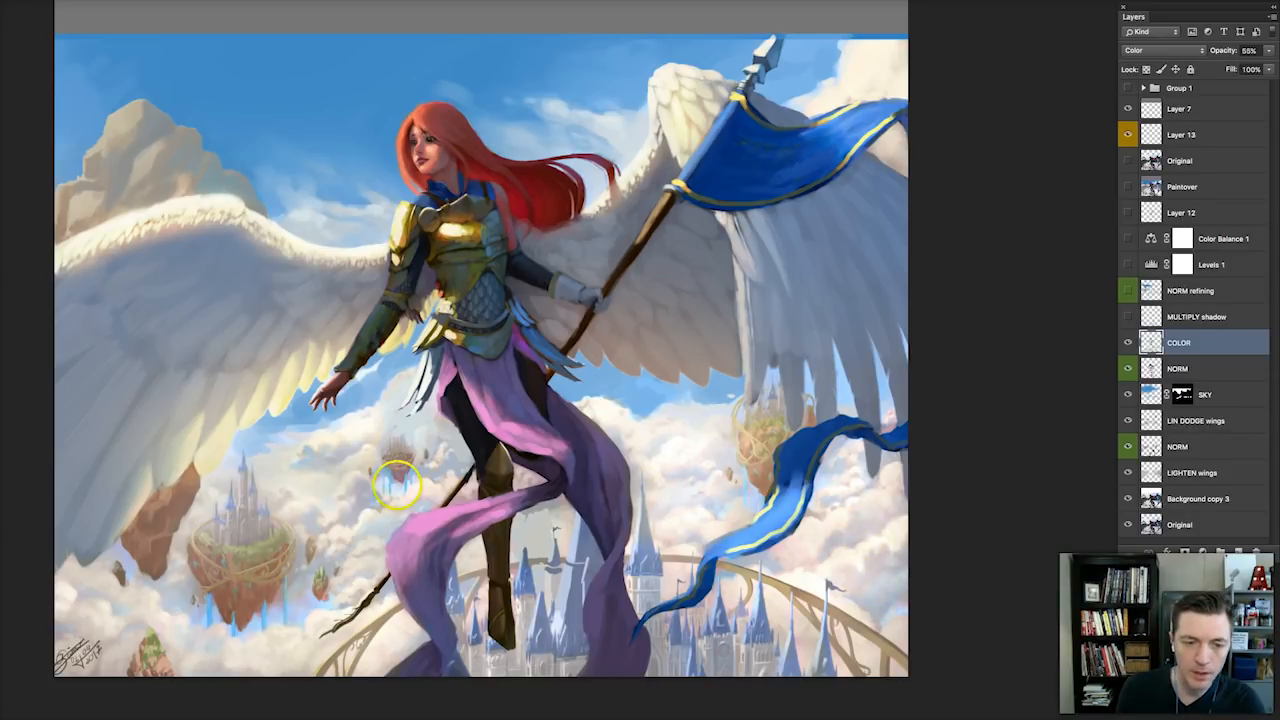
click(1129, 343)
click(1129, 344)
click(1128, 346)
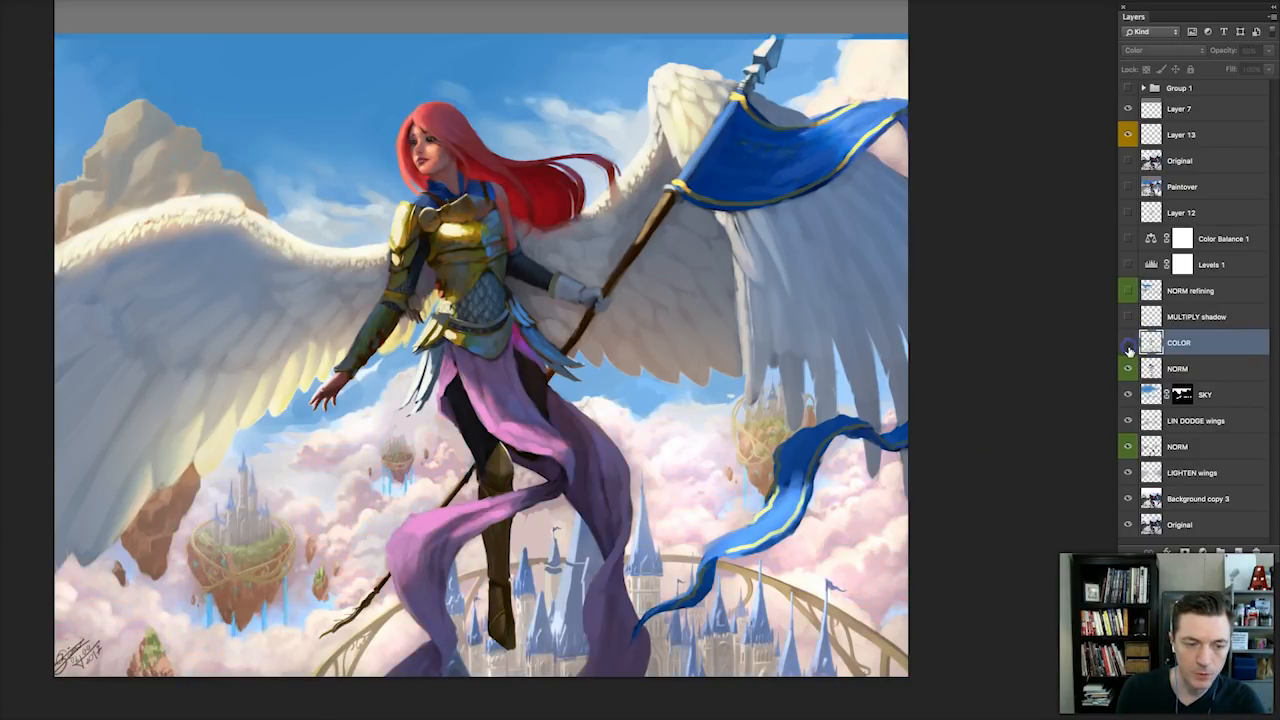
click(1127, 349)
click(1129, 352)
click(1128, 350)
Toggle the MULTIPLY shadow layer to check its effect, and make Layer 13 active.
key(alt+bracketright)
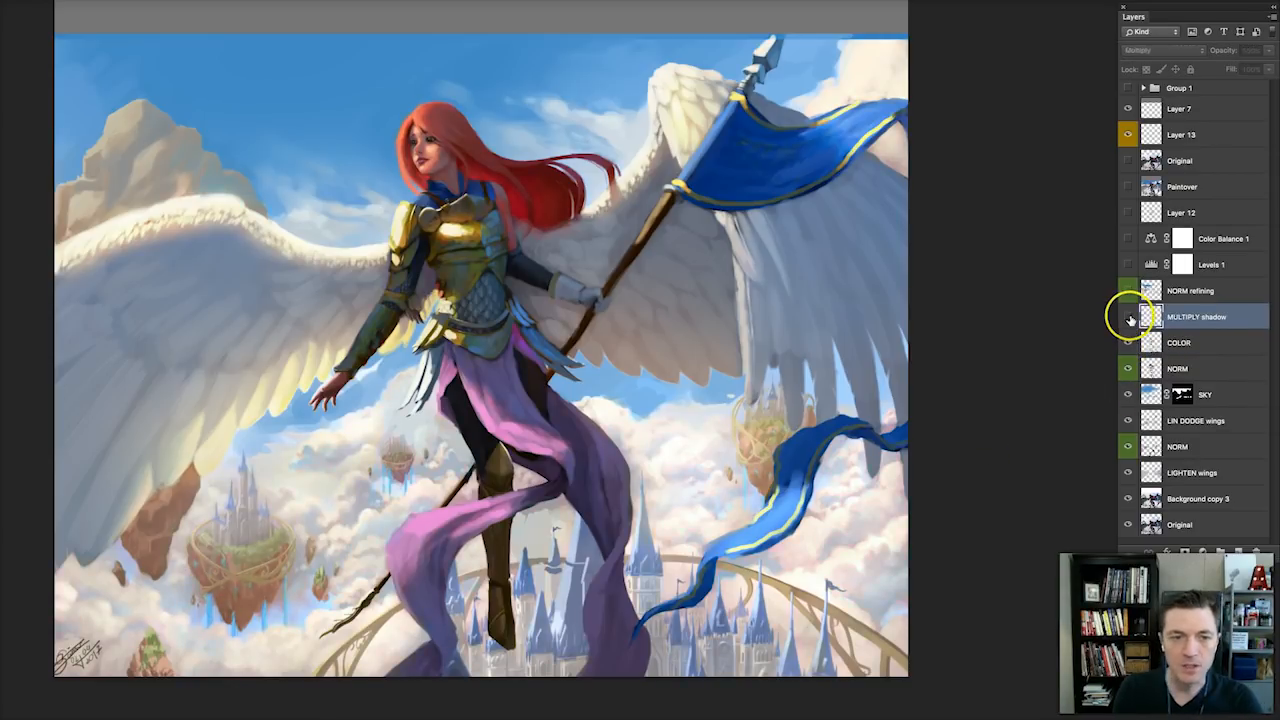
click(1130, 317)
click(1130, 317)
click(1130, 318)
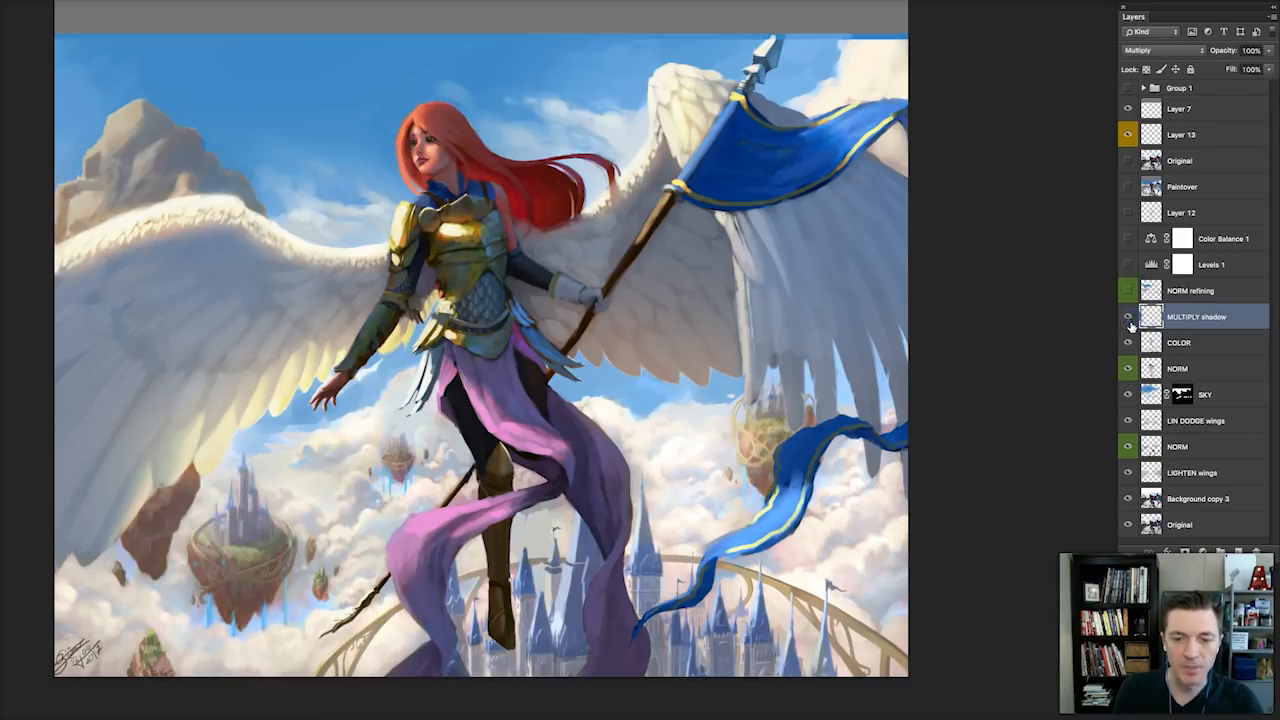
click(1130, 318)
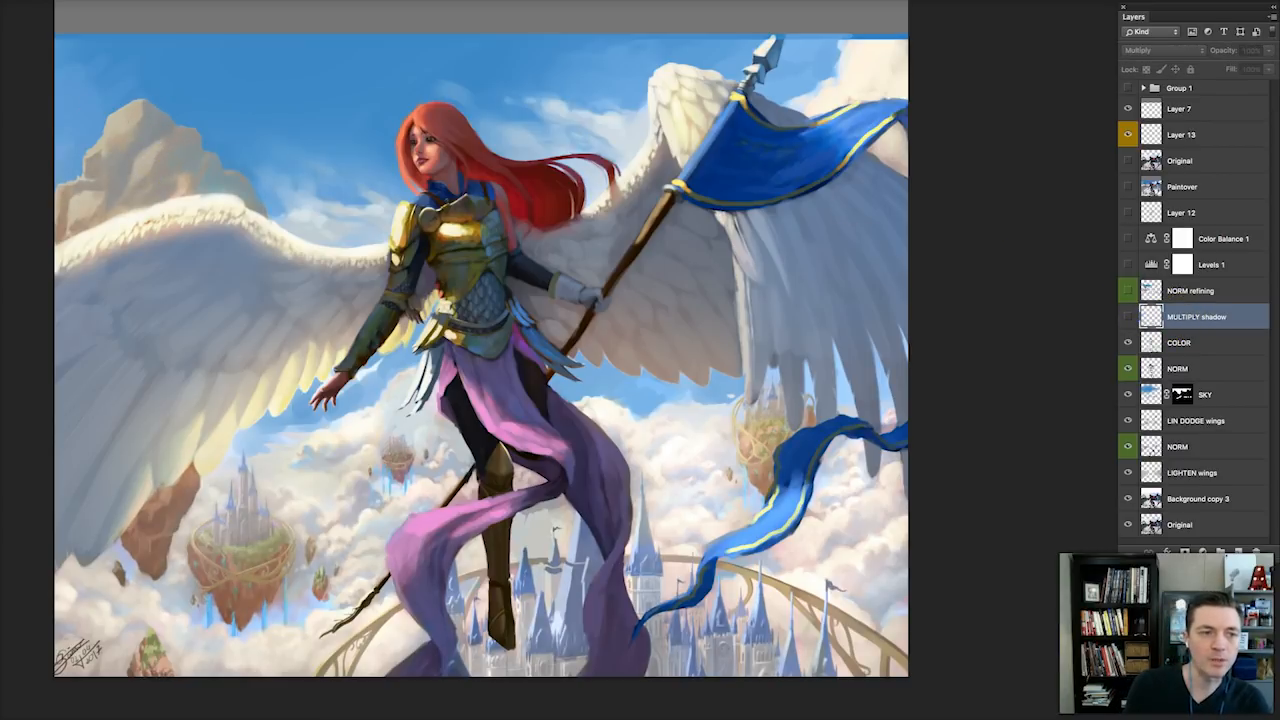
click(1178, 135)
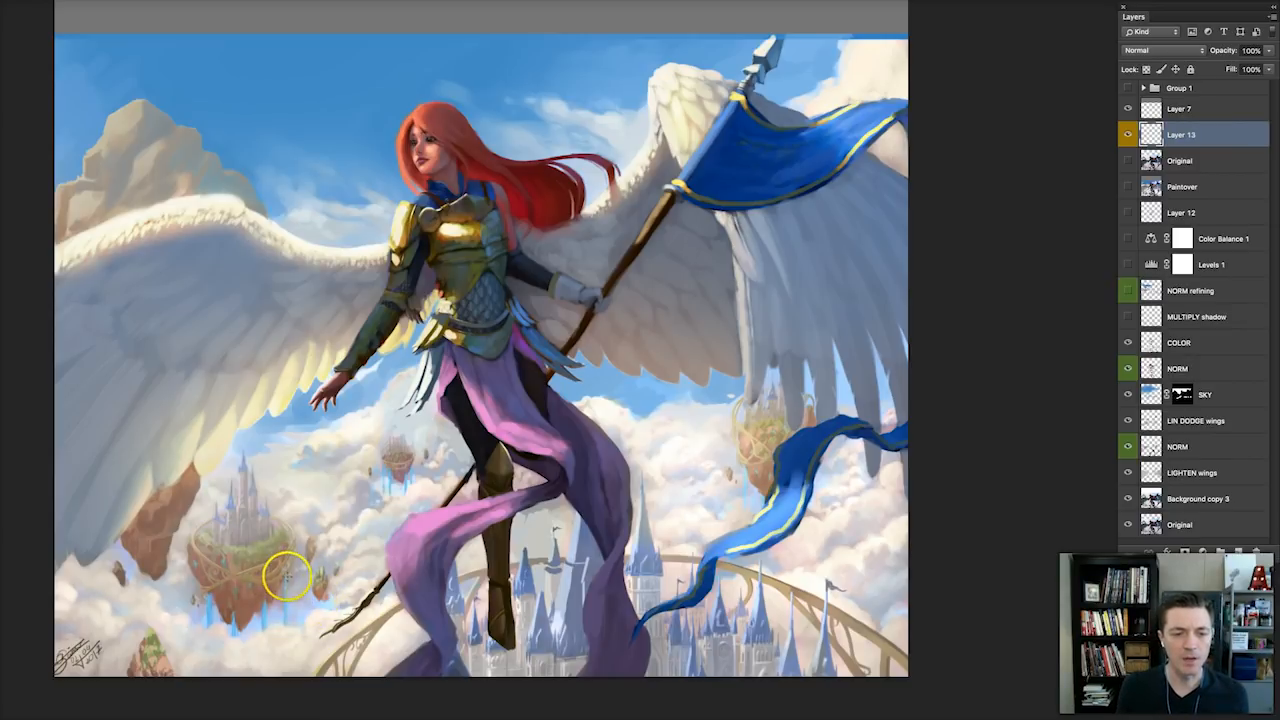
Select the MULTIPLY shadow layer and turn it on, comparing the painting with and without its shading.
click(1185, 318)
click(1129, 317)
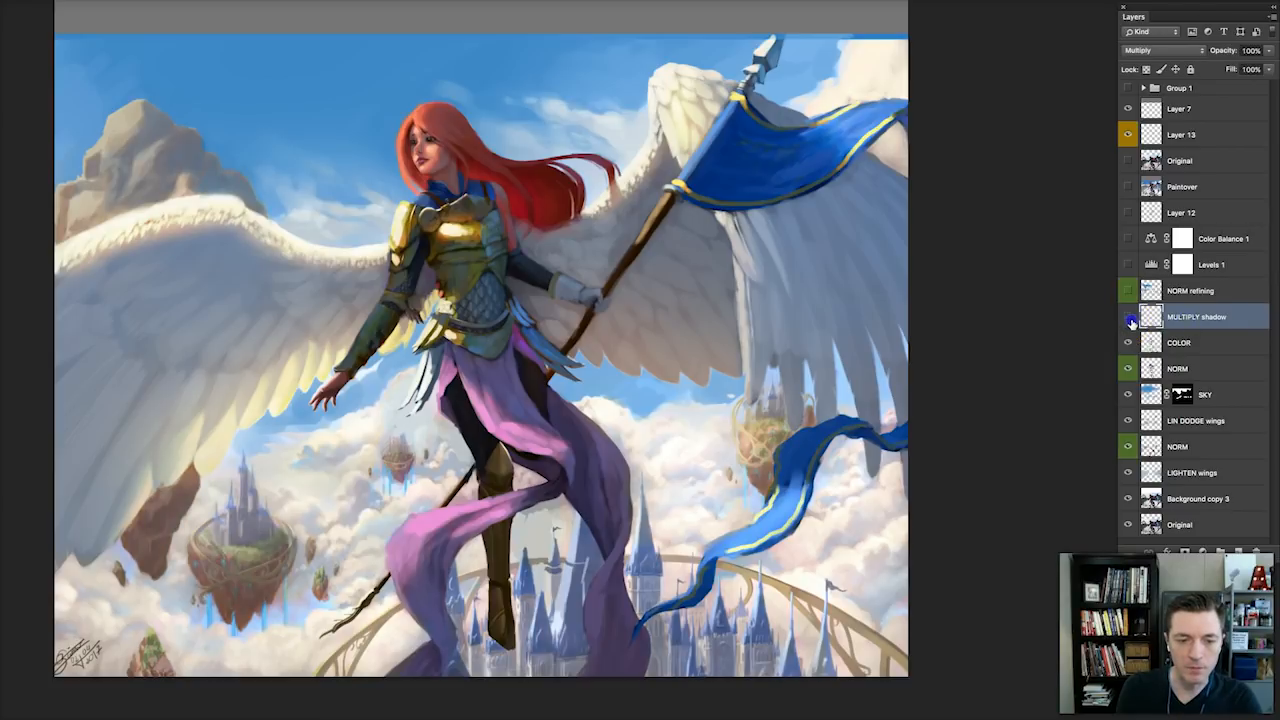
click(1131, 321)
click(1131, 321)
click(1131, 322)
click(1131, 322)
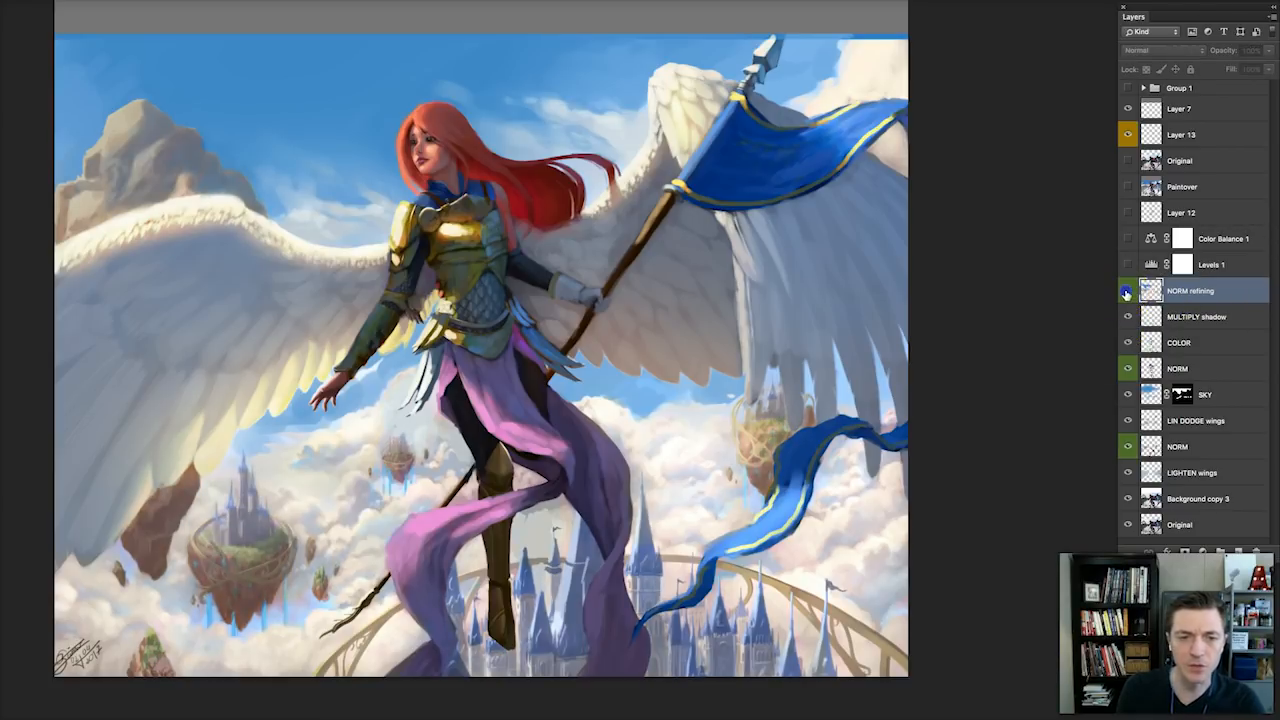
Show the NORM refining layer, compare its effect, and outline the lower wing behind the gauntlet in red.
click(1125, 297)
click(1126, 297)
click(1126, 297)
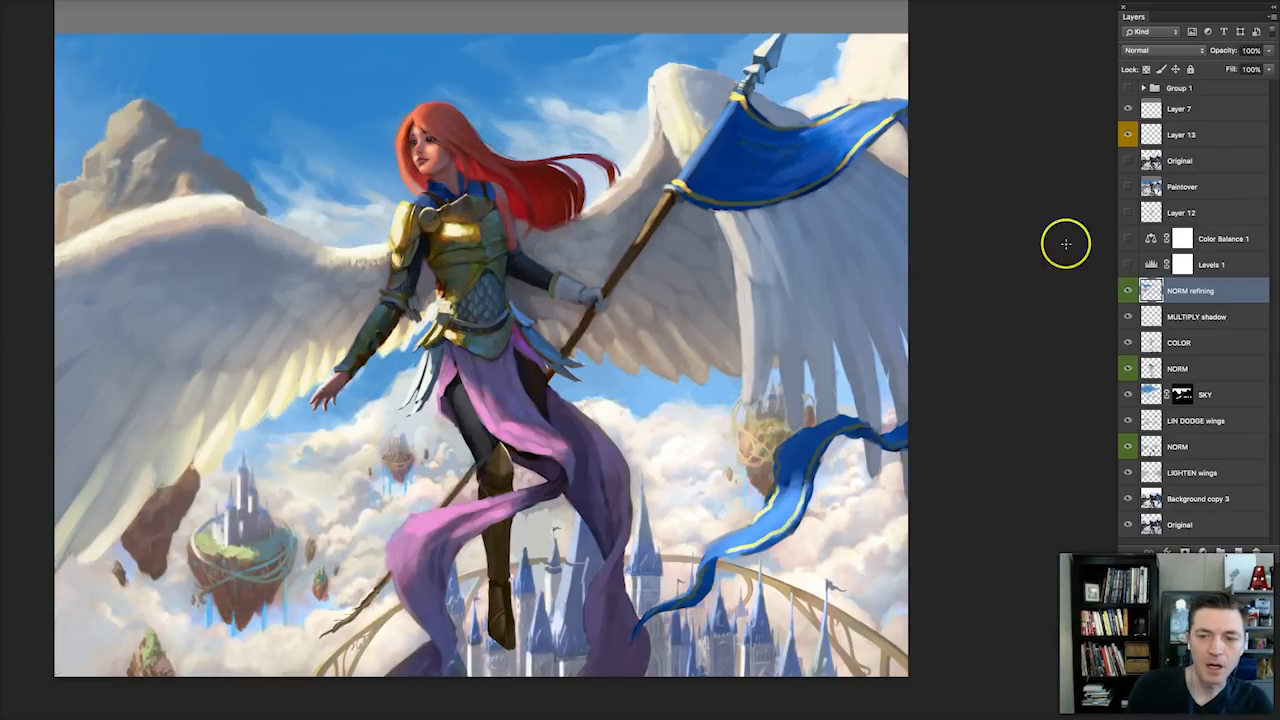
click(1130, 297)
click(1130, 297)
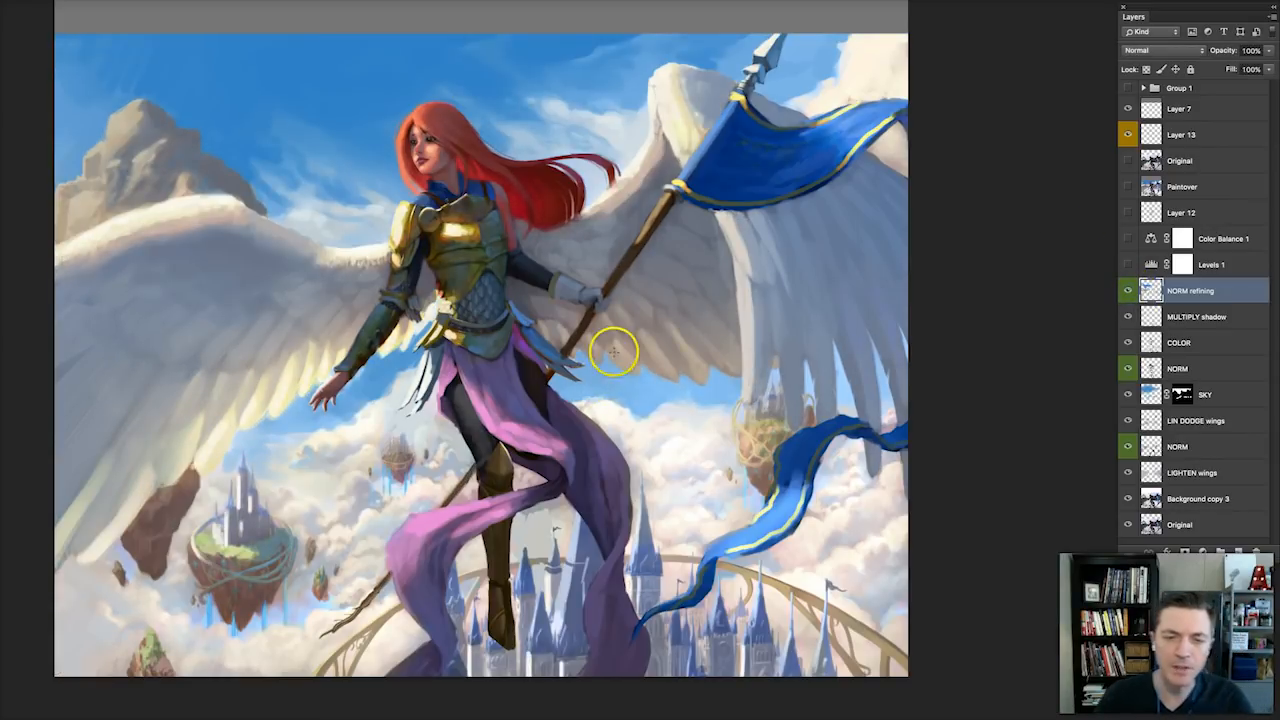
mouse_move(545, 318)
mouse_down()
mouse_move(752, 384)
mouse_move(674, 272)
mouse_move(535, 288)
mouse_up()
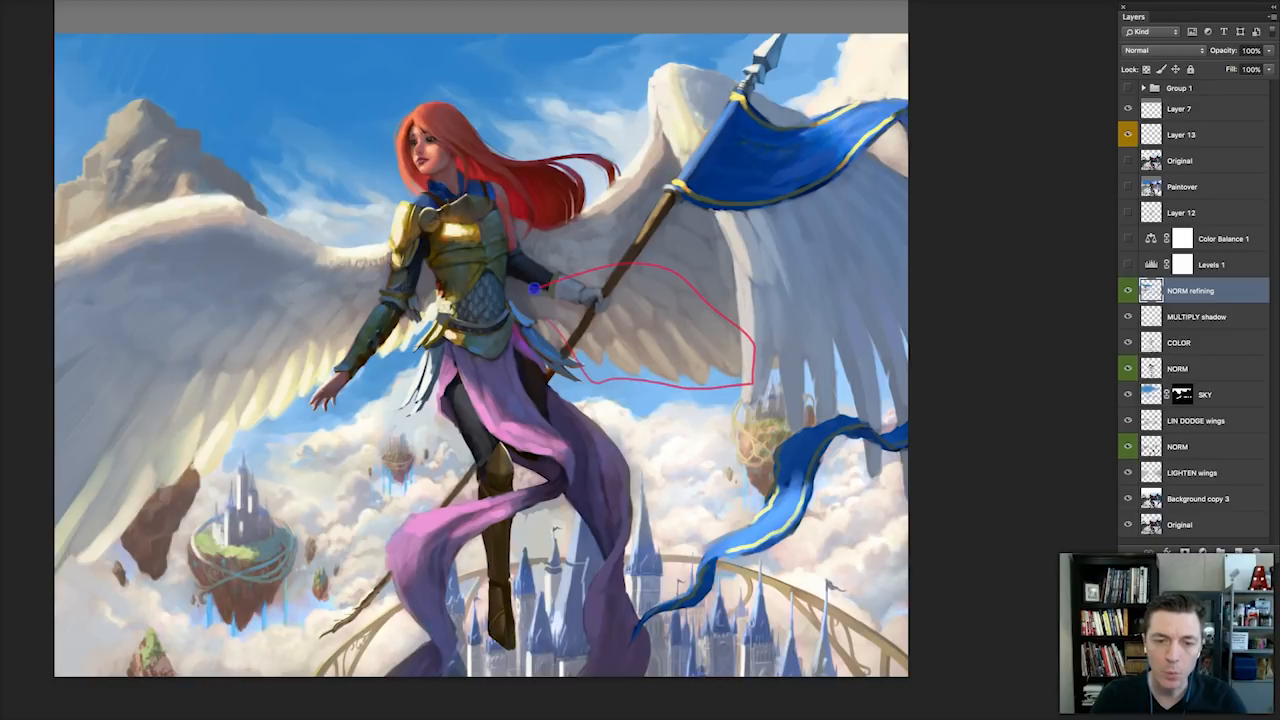